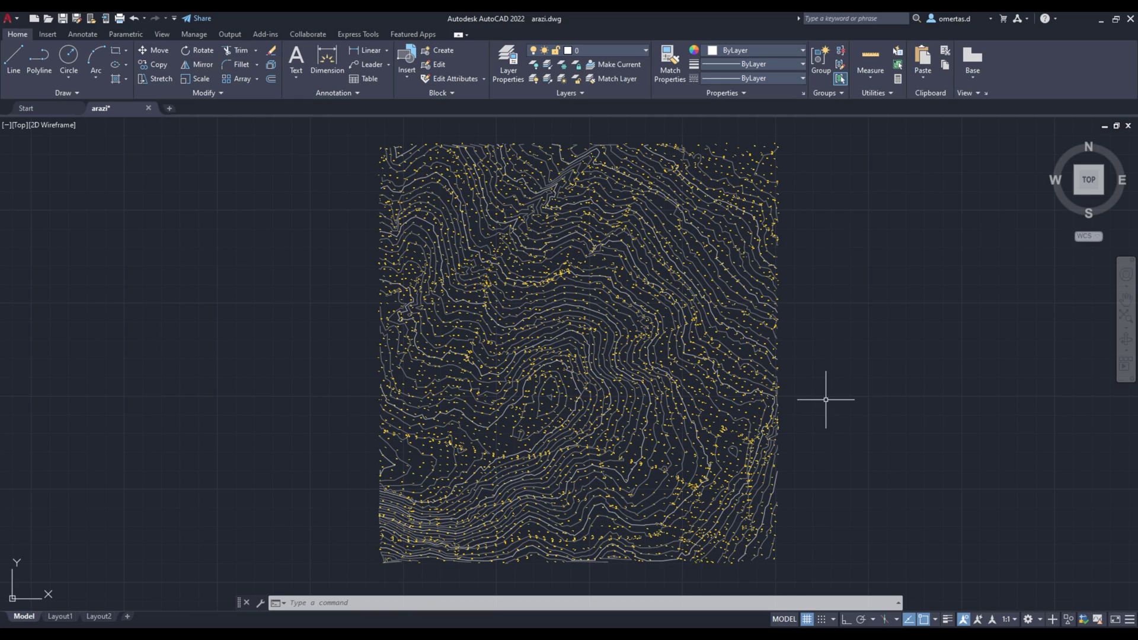
Zoom and pan around the arazi contour map to inspect the elevation labels.
scroll(457, 190, up, 5)
scroll(460, 190, up, 3)
middle_drag(459, 190, 414, 308)
scroll(414, 307, down, 2)
scroll(415, 285, down, 6)
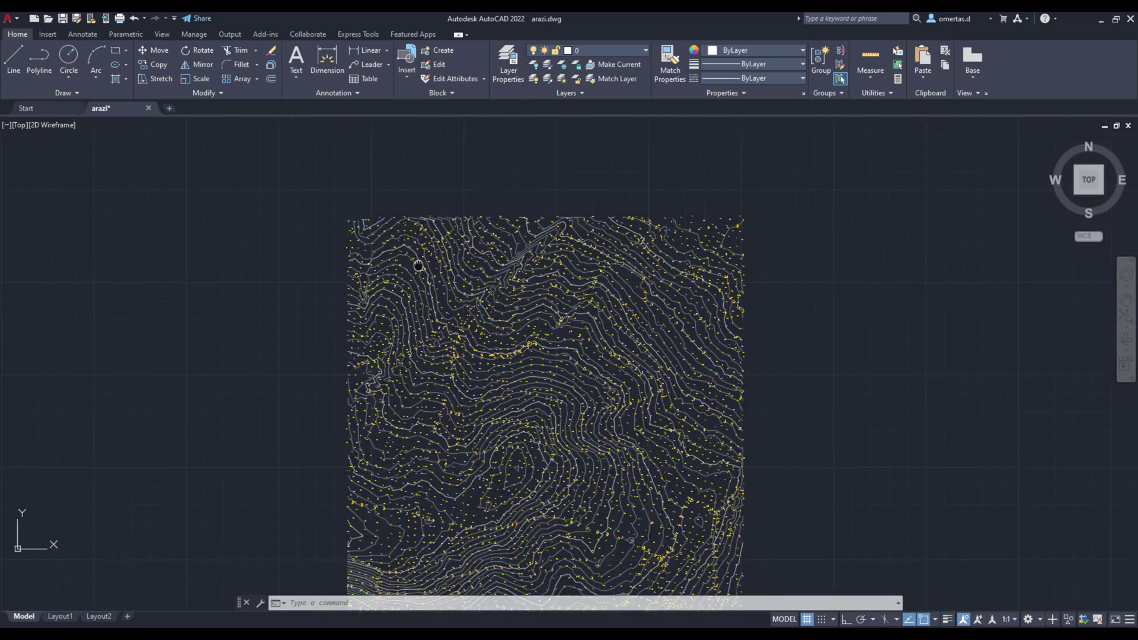
middle_drag(419, 265, 420, 224)
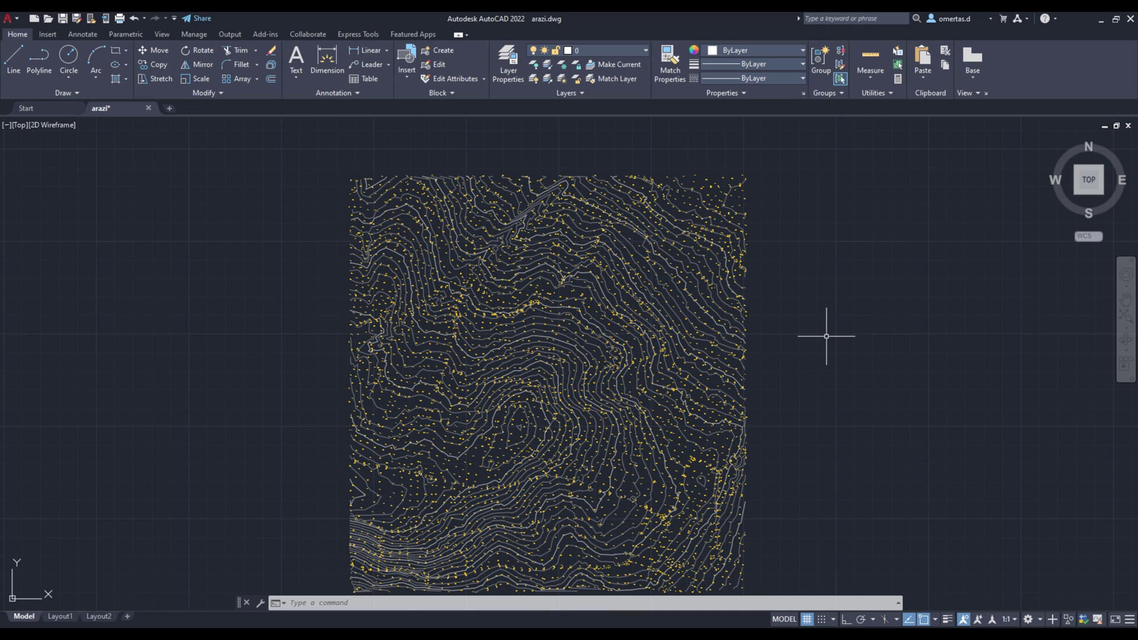
Turn off the contour and elevation-label layers, keeping arazi nokta, and start a new blank drawing.
click(508, 65)
click(774, 180)
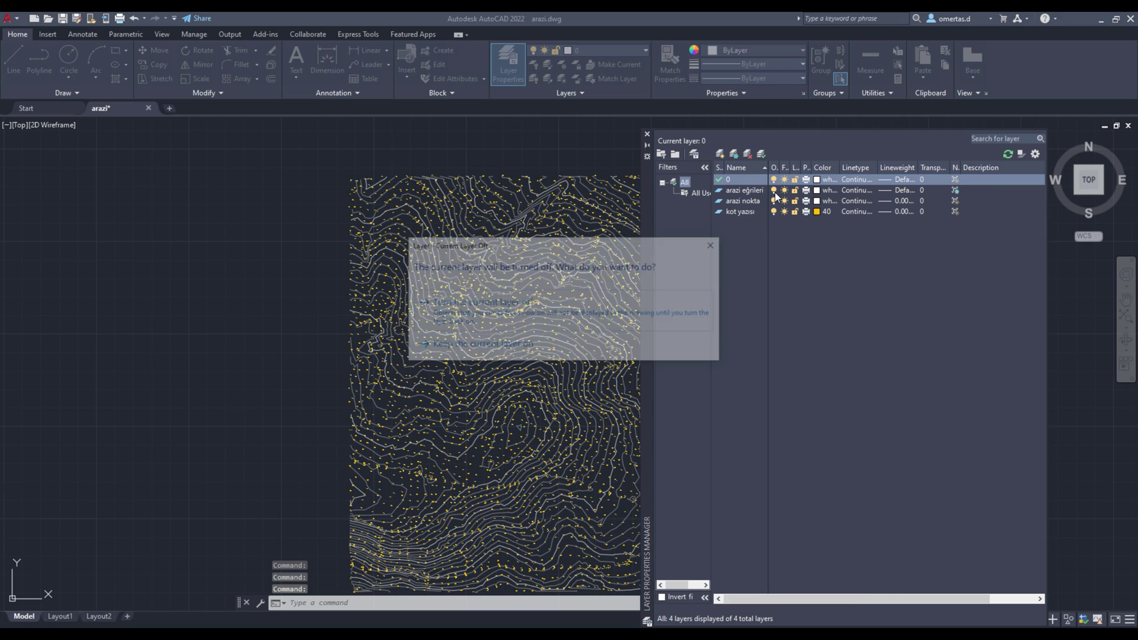
click(703, 302)
click(773, 190)
click(773, 212)
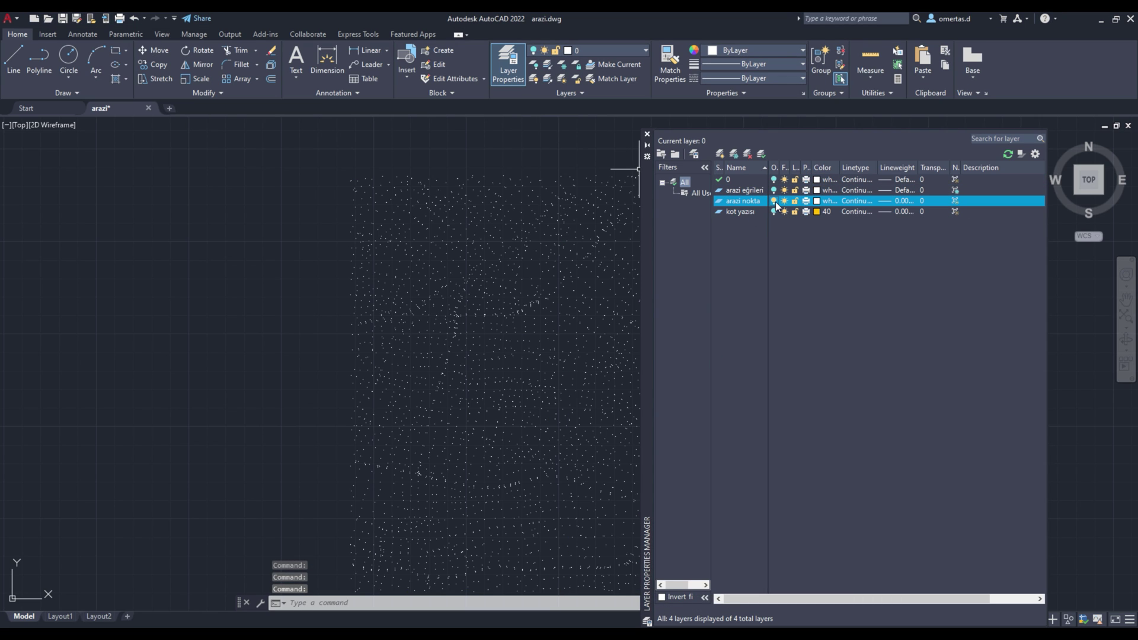
click(648, 133)
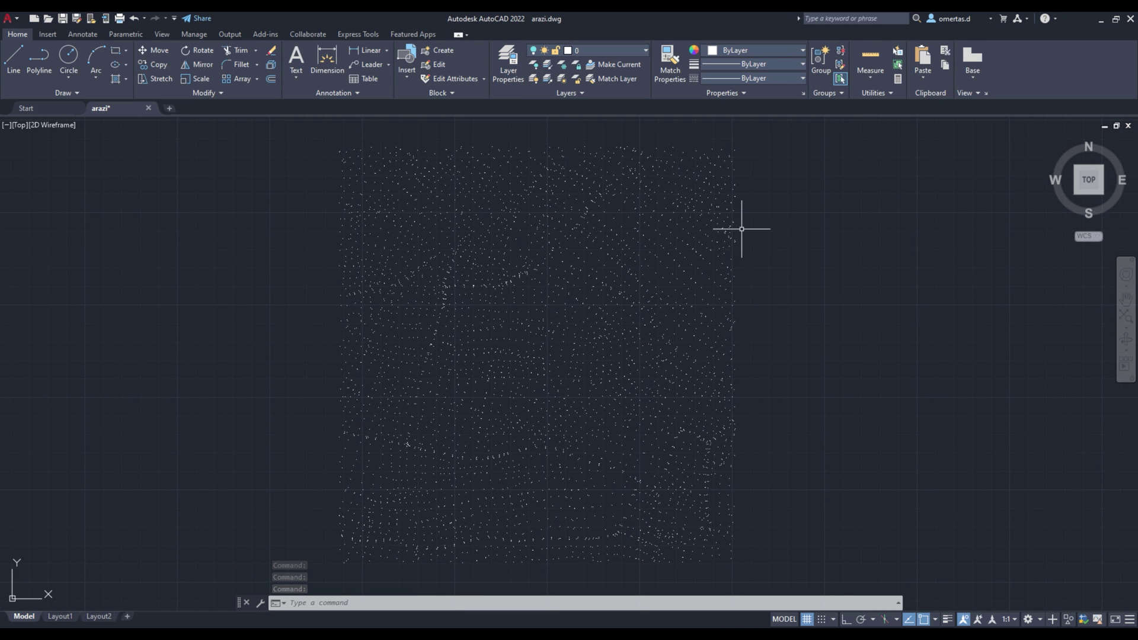
click(169, 108)
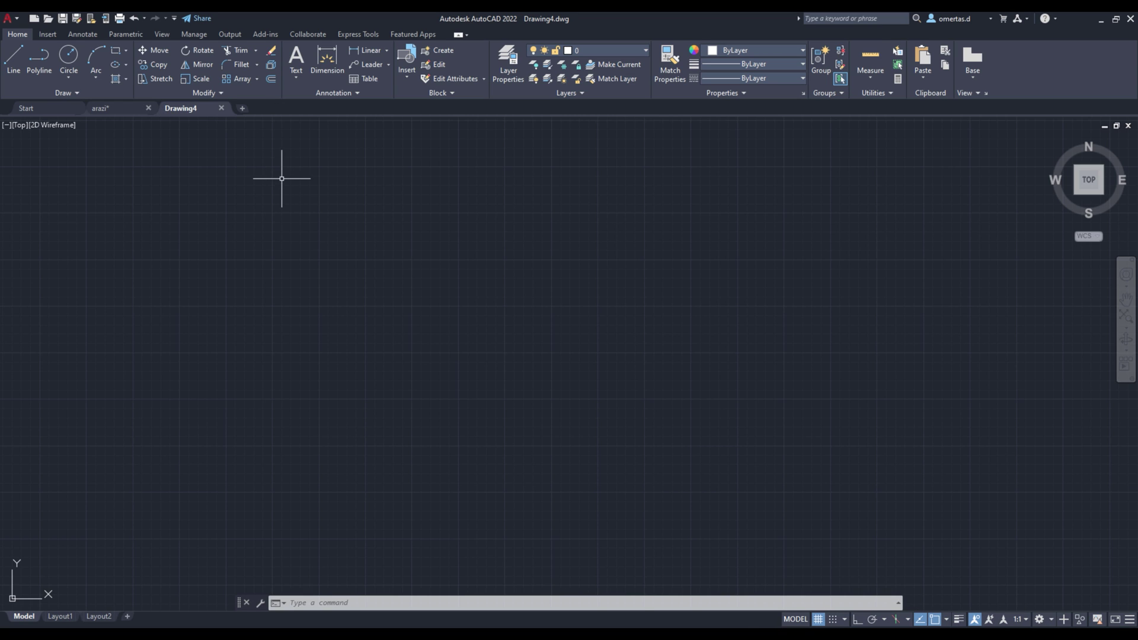
Copy every survey point from arazi and paste it into the new Drawing4.
click(104, 109)
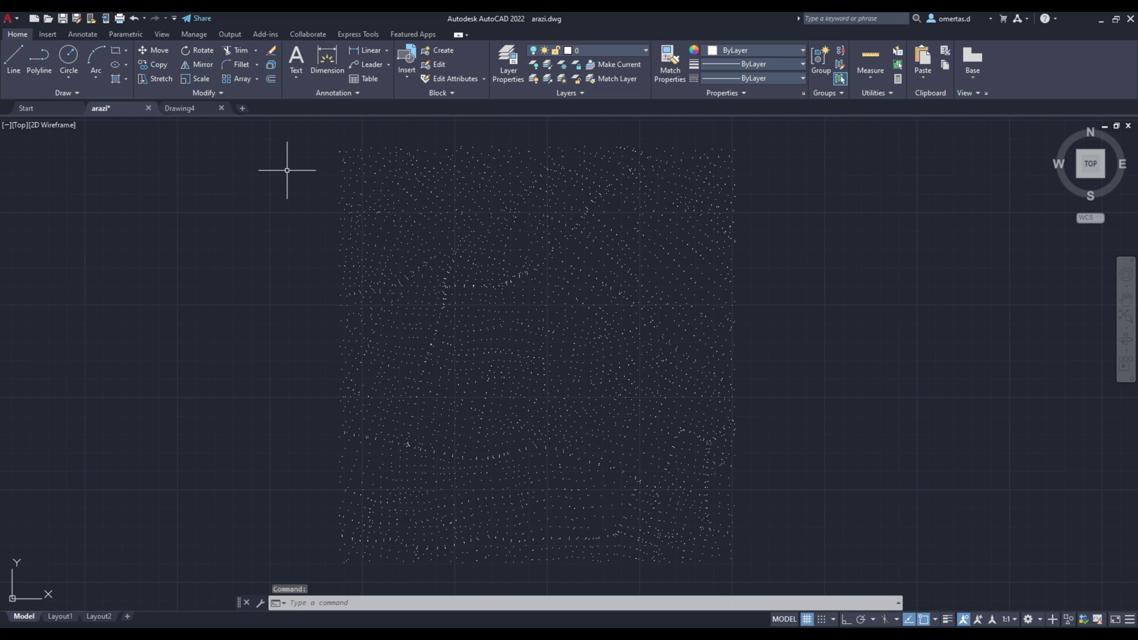
click(285, 135)
click(844, 579)
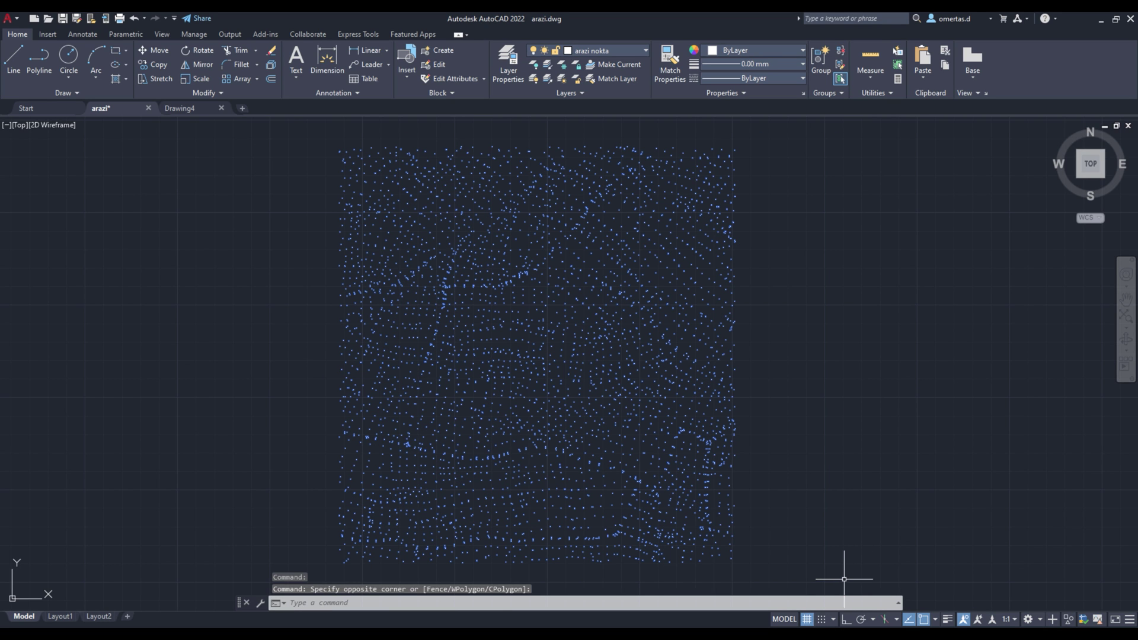
key(Escape)
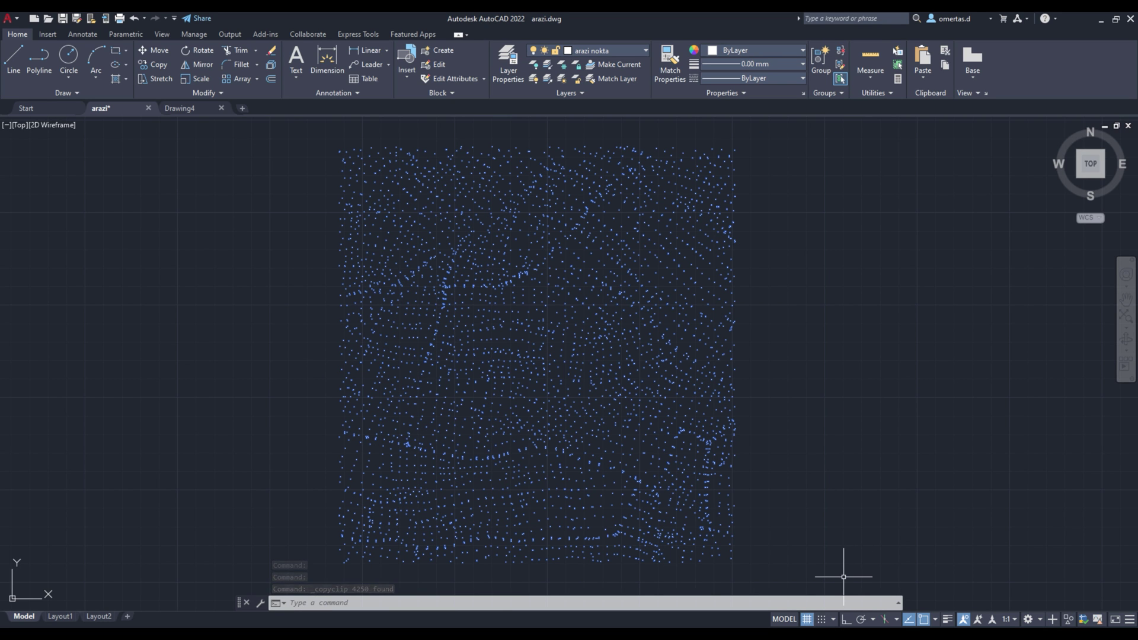
click(186, 108)
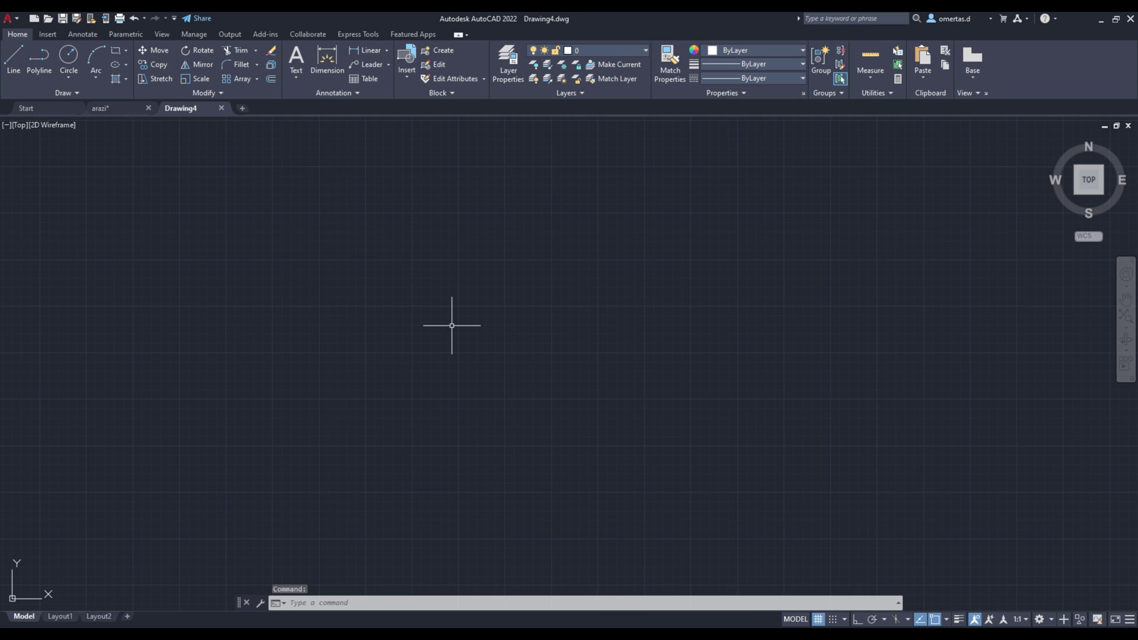
key(ctrl+v)
click(456, 454)
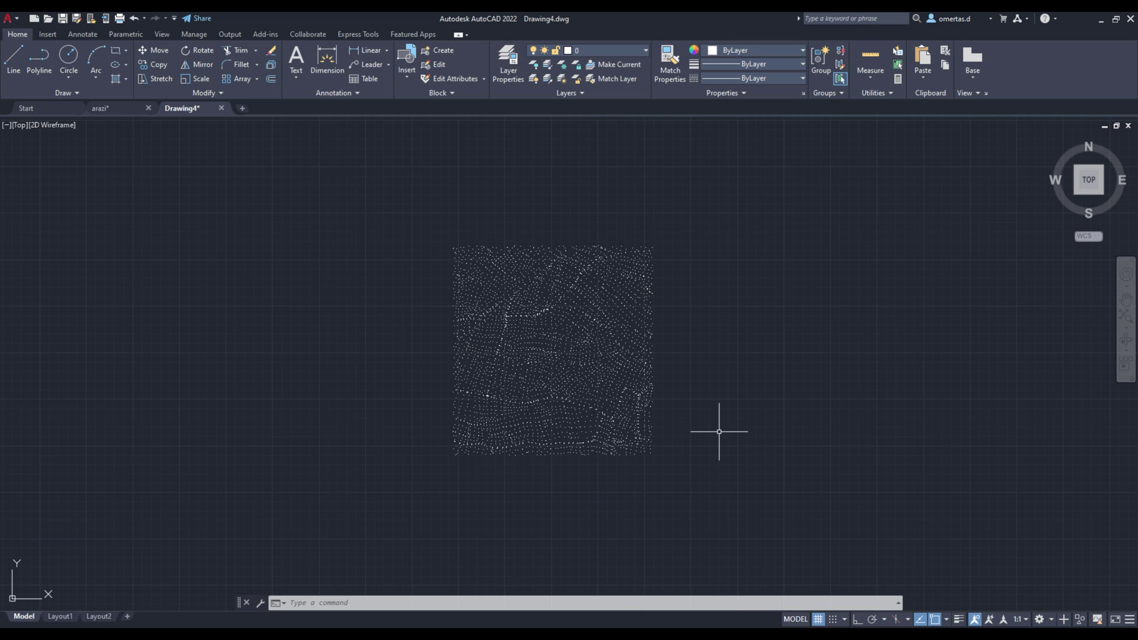
Save the new drawing as 'arazi noktaları.dwg'.
key(ctrl+s)
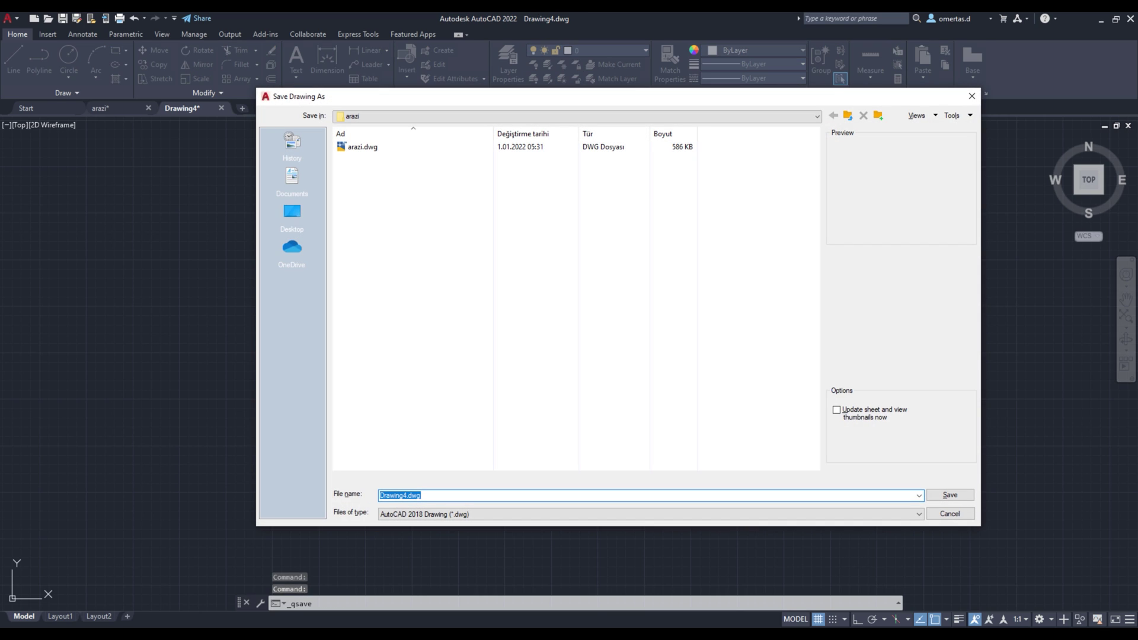
text(arazi no)
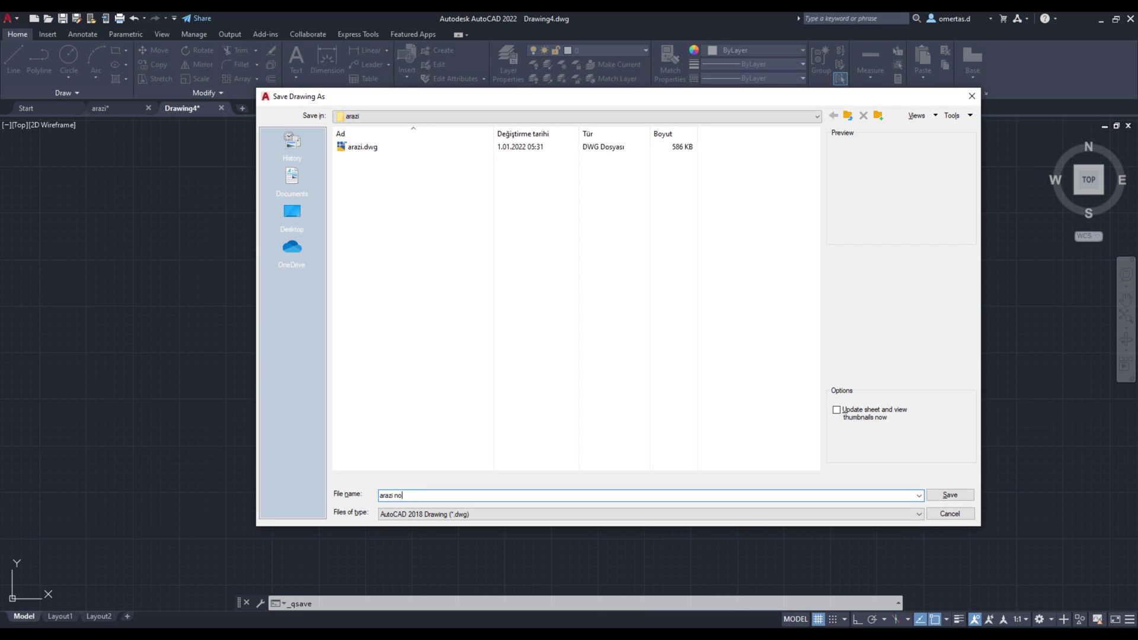
text(ktaları)
key(Return)
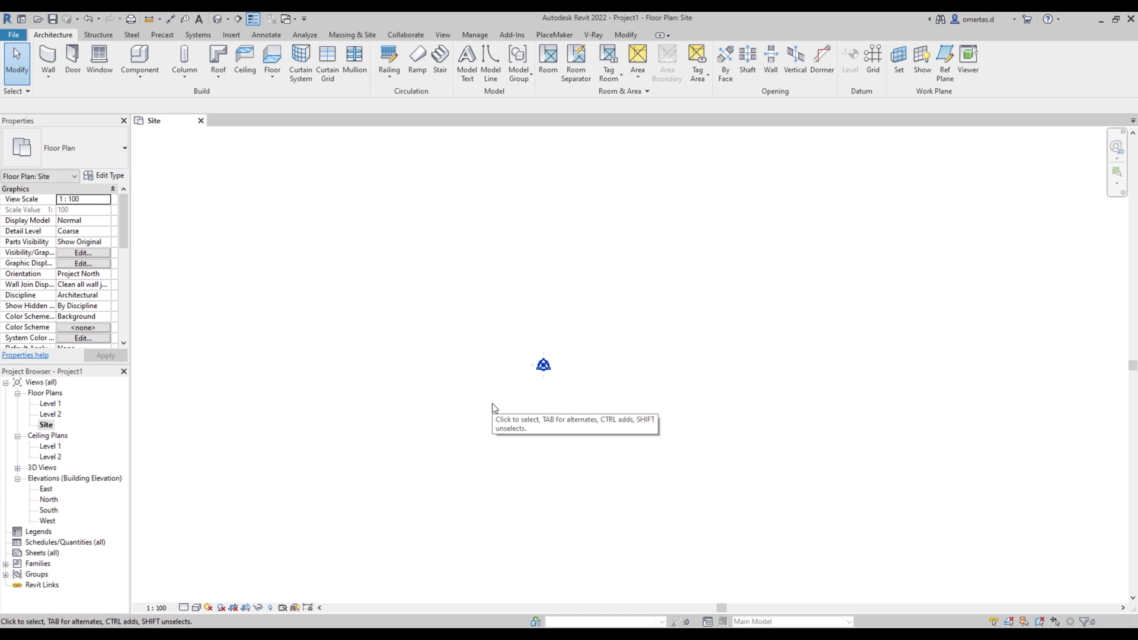
Import arazi noktaları.dwg into the Revit project in meters, accepting the large-extents warning.
click(233, 35)
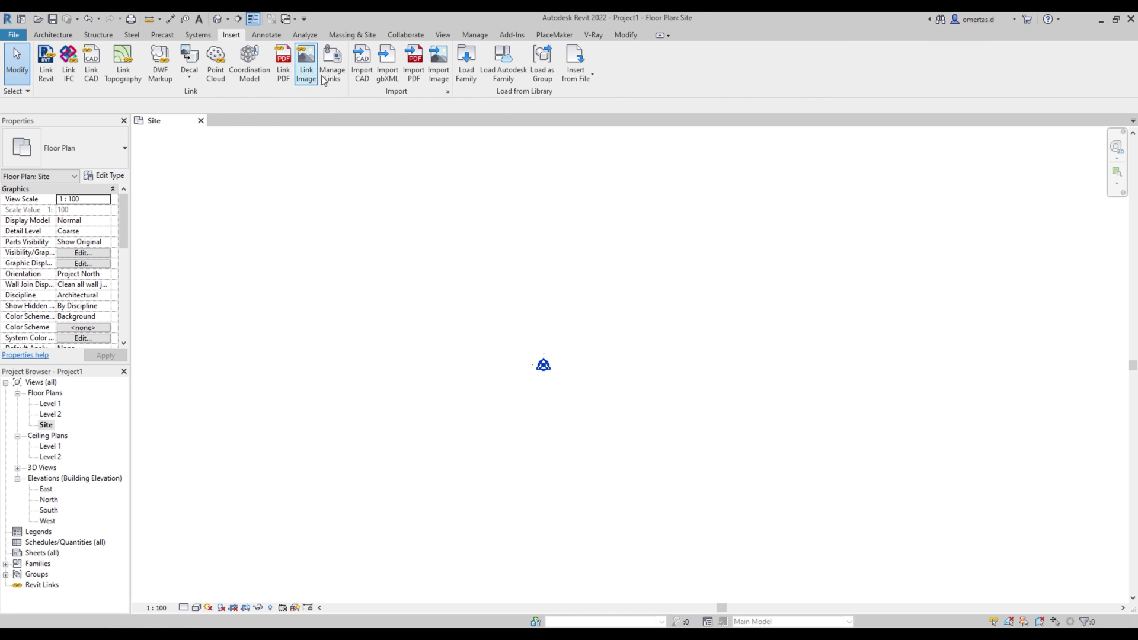
click(362, 68)
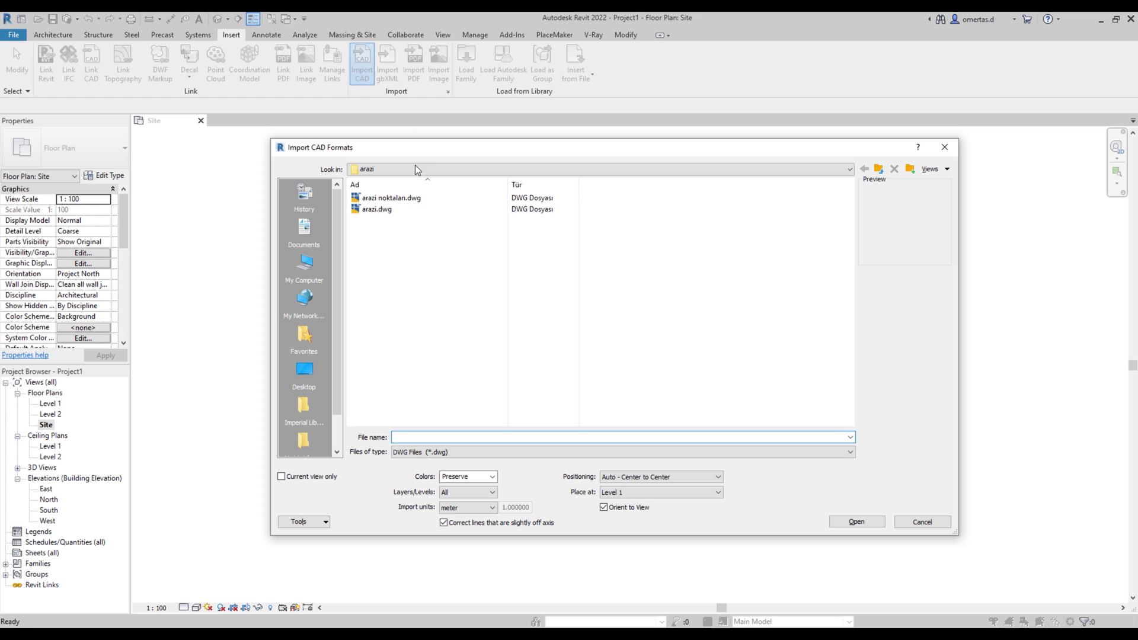
click(421, 199)
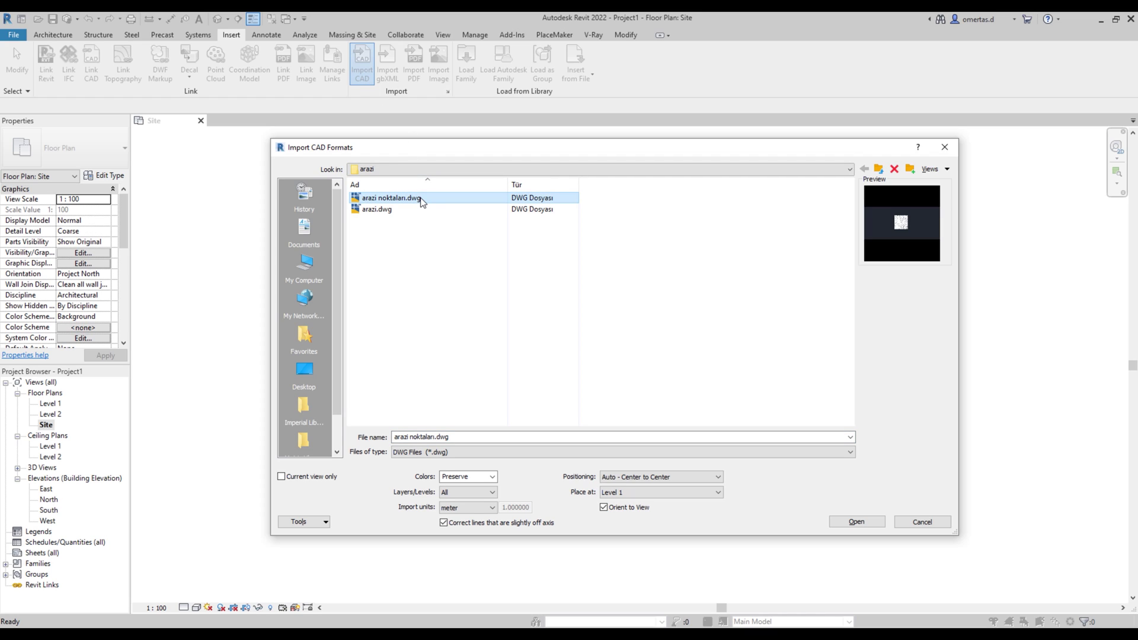
click(468, 508)
click(475, 544)
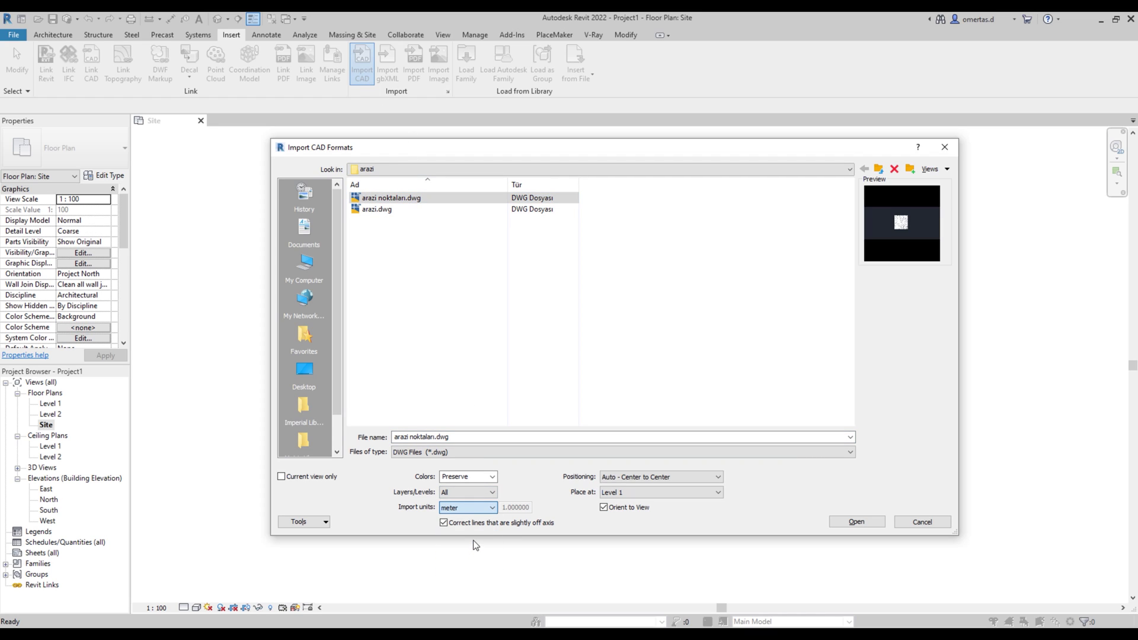
click(841, 524)
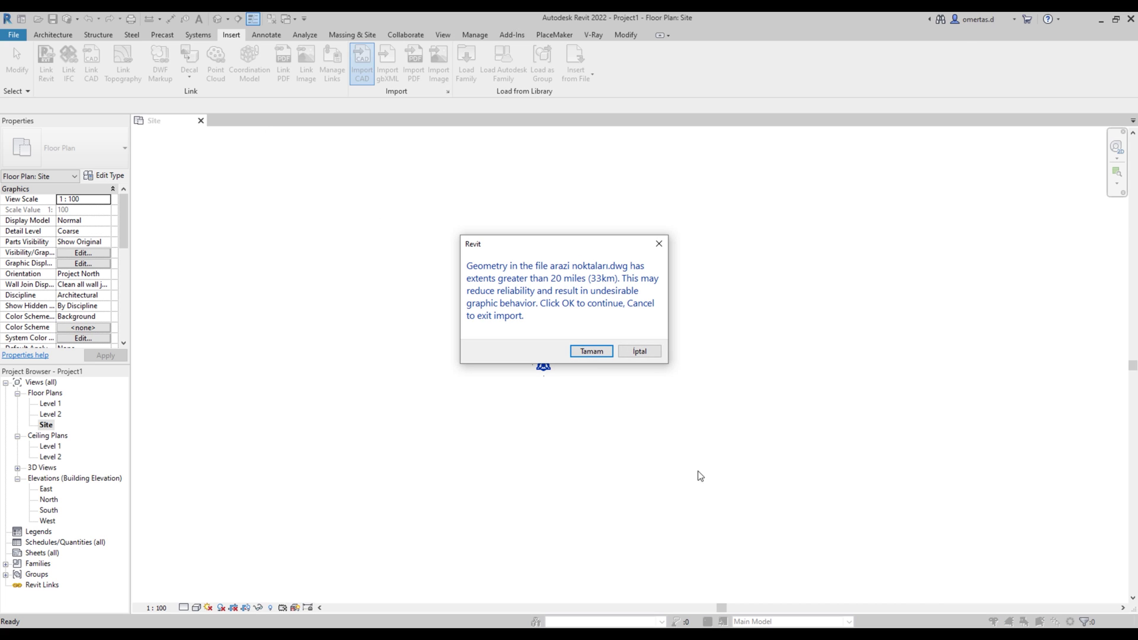
click(594, 353)
View the imported survey points in the default 3D view.
scroll(563, 479, down, 2)
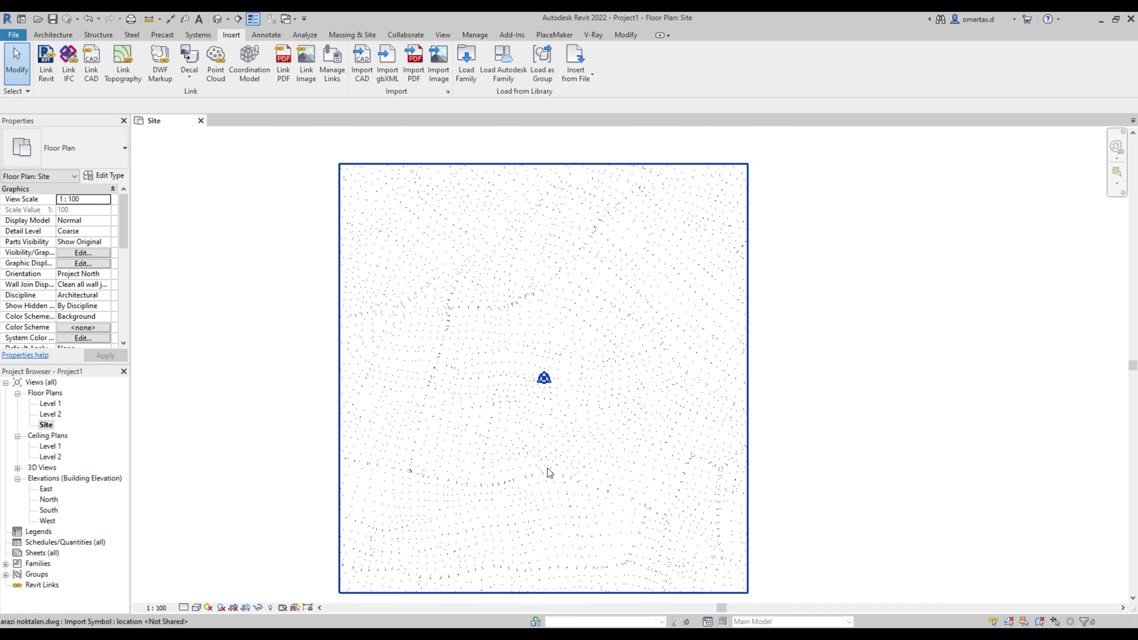
scroll(546, 470, down, 2)
scroll(536, 447, down, 1)
click(217, 18)
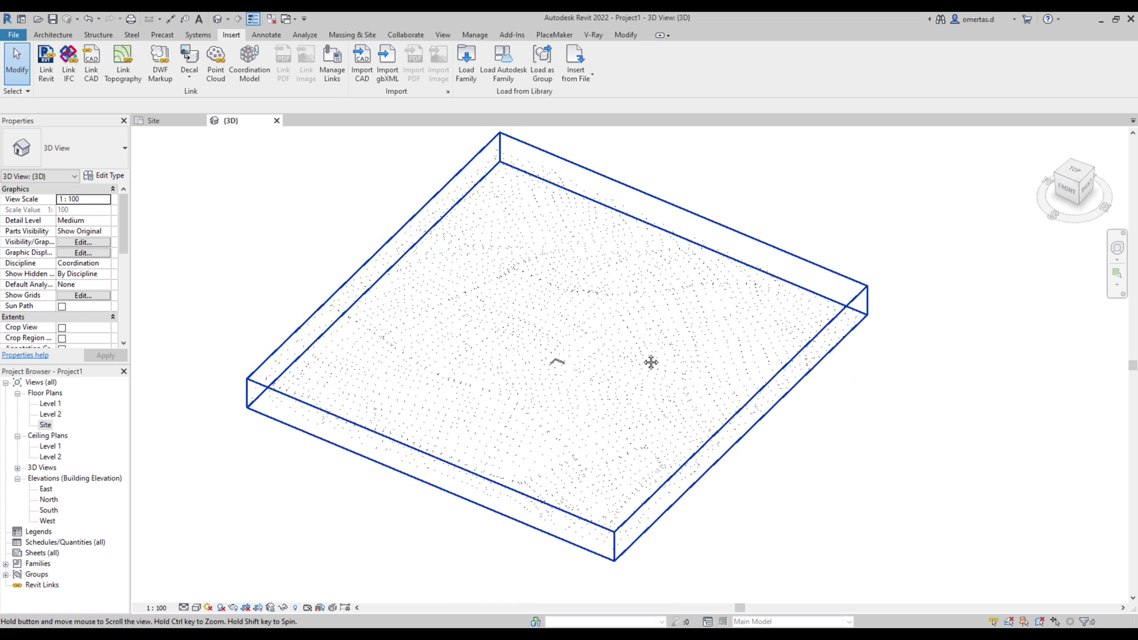
middle_drag(651, 363, 551, 328)
click(841, 426)
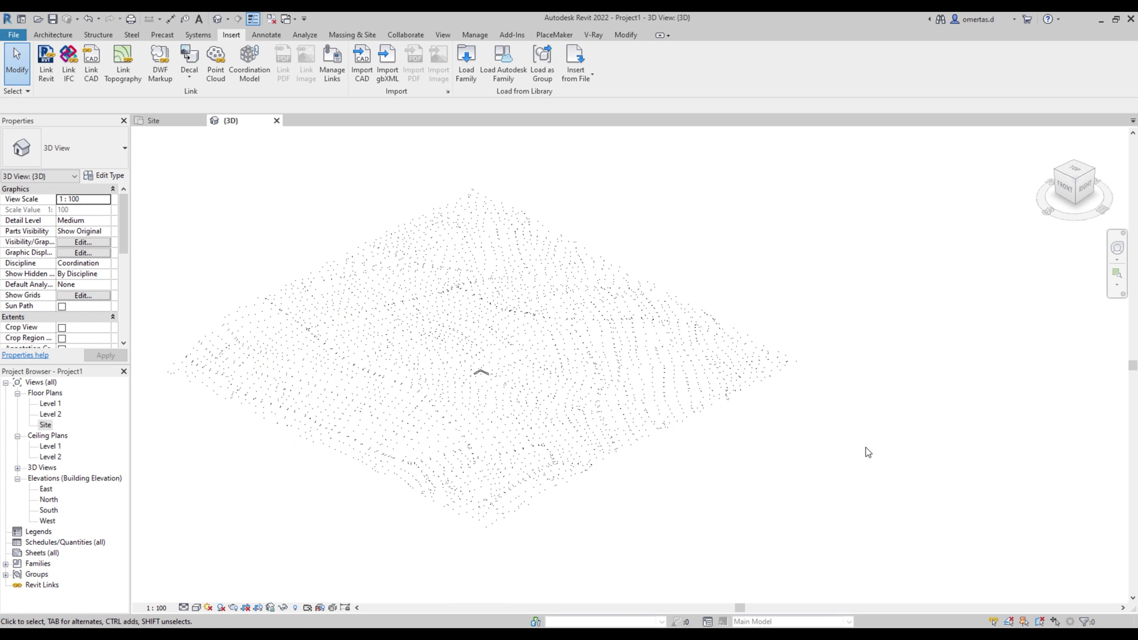
Launch Dynamo, start a new graph, and add a Select Model Element node.
click(477, 33)
click(1040, 65)
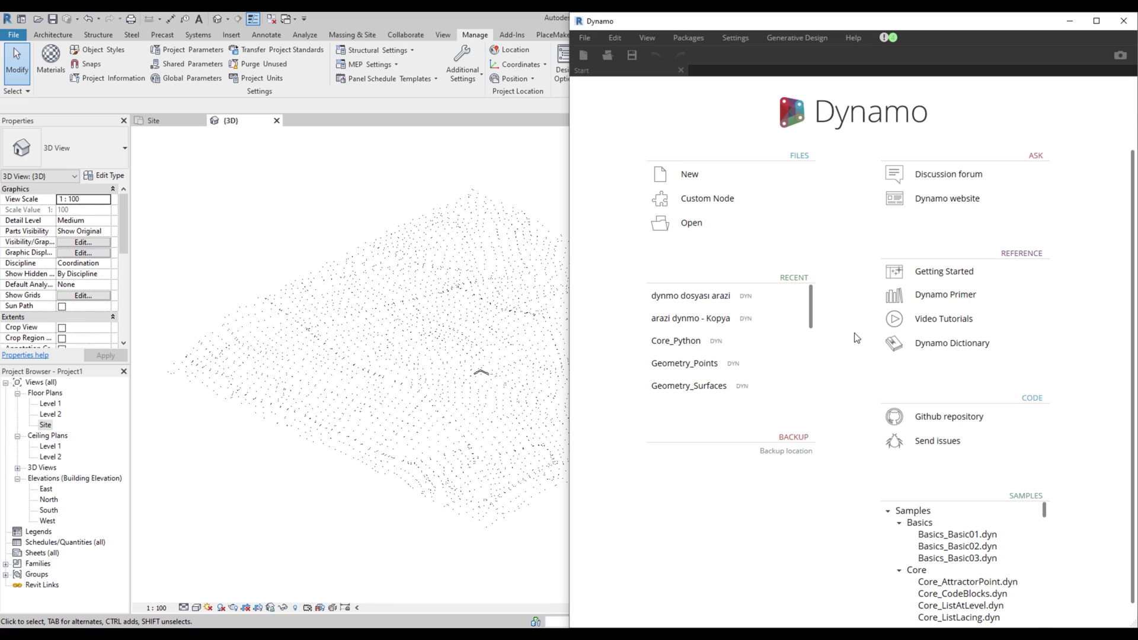
click(748, 173)
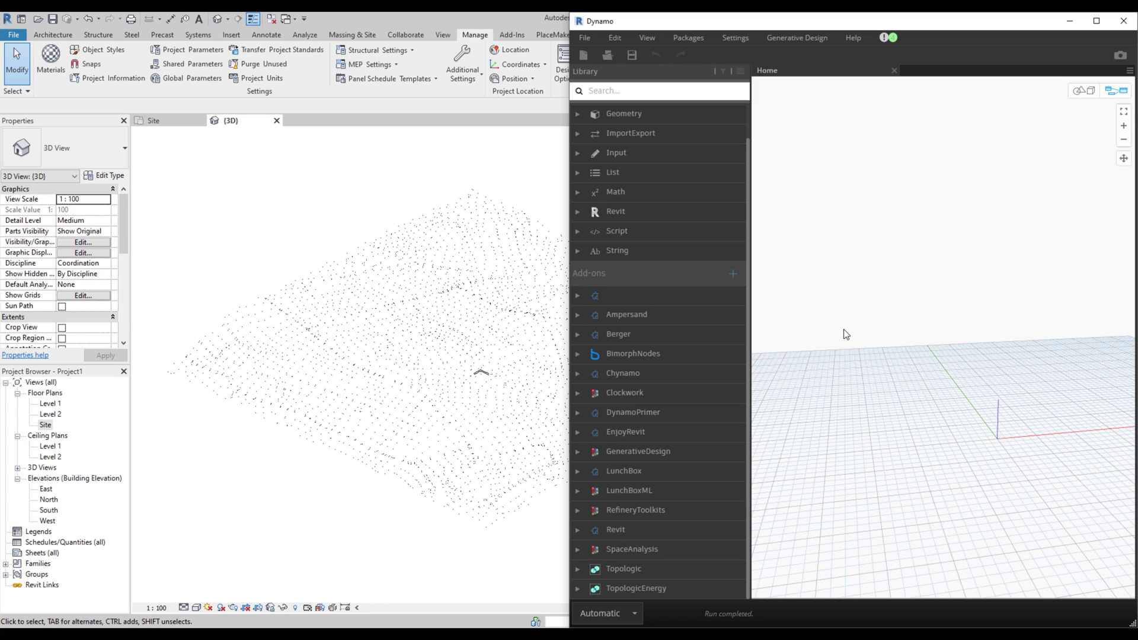
right_click(844, 329)
text(select)
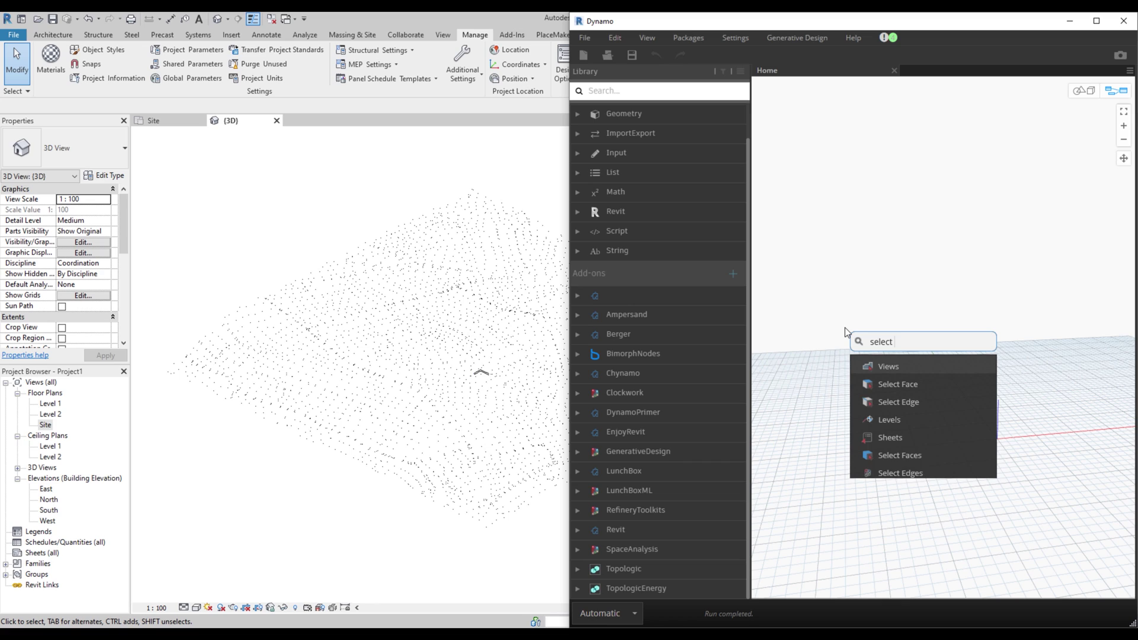
text( model)
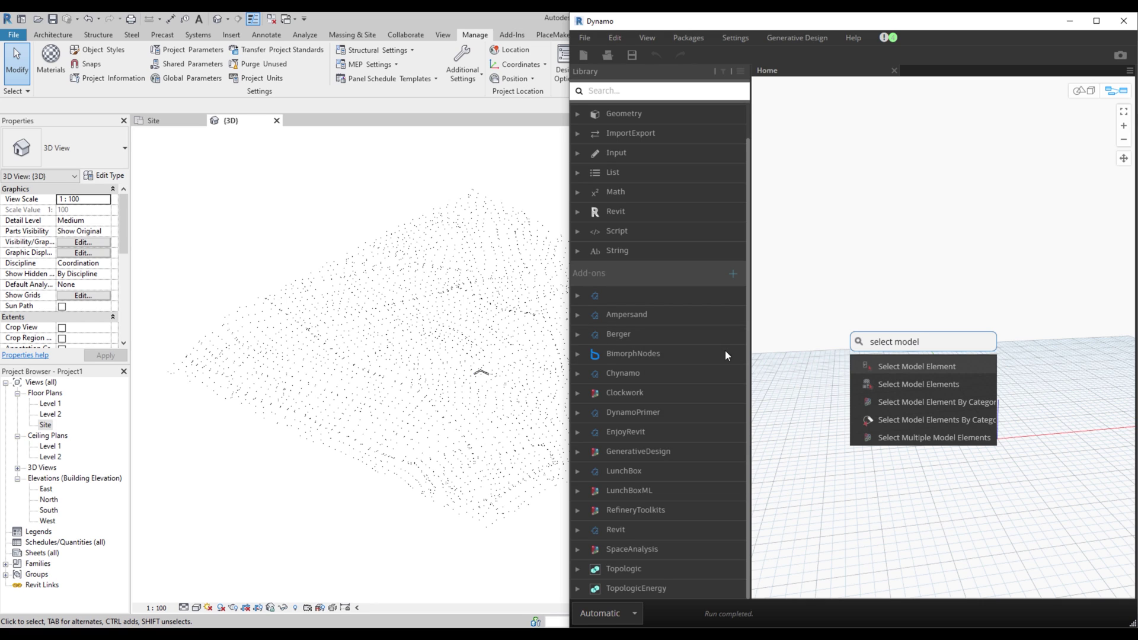
click(965, 366)
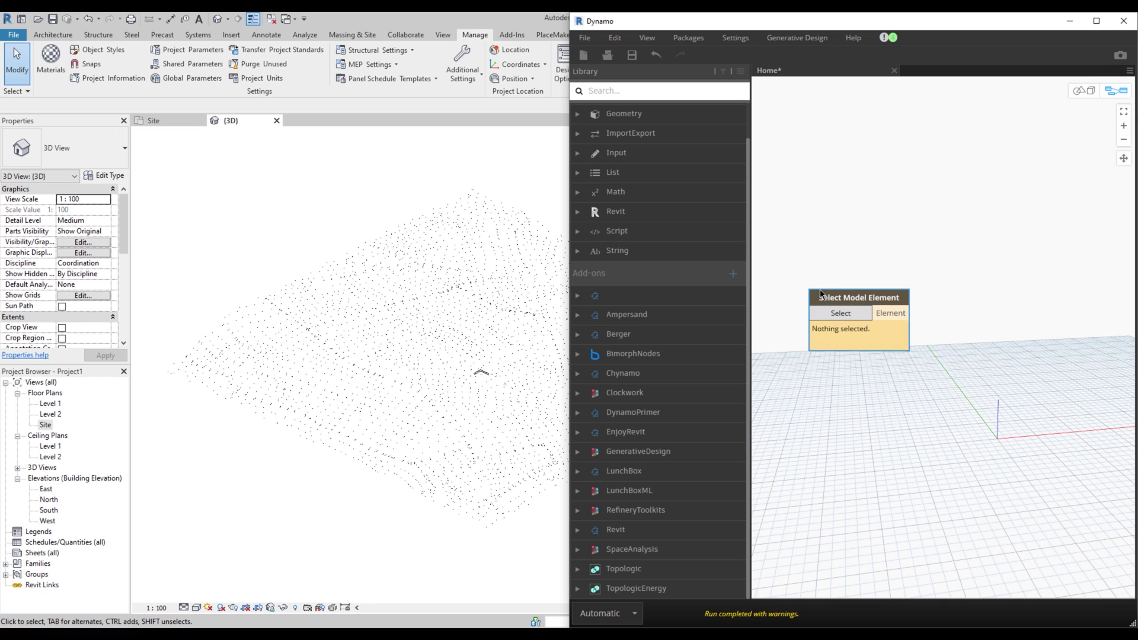
Set Select Model Element to the imported survey-point DWG (element 348849).
click(839, 310)
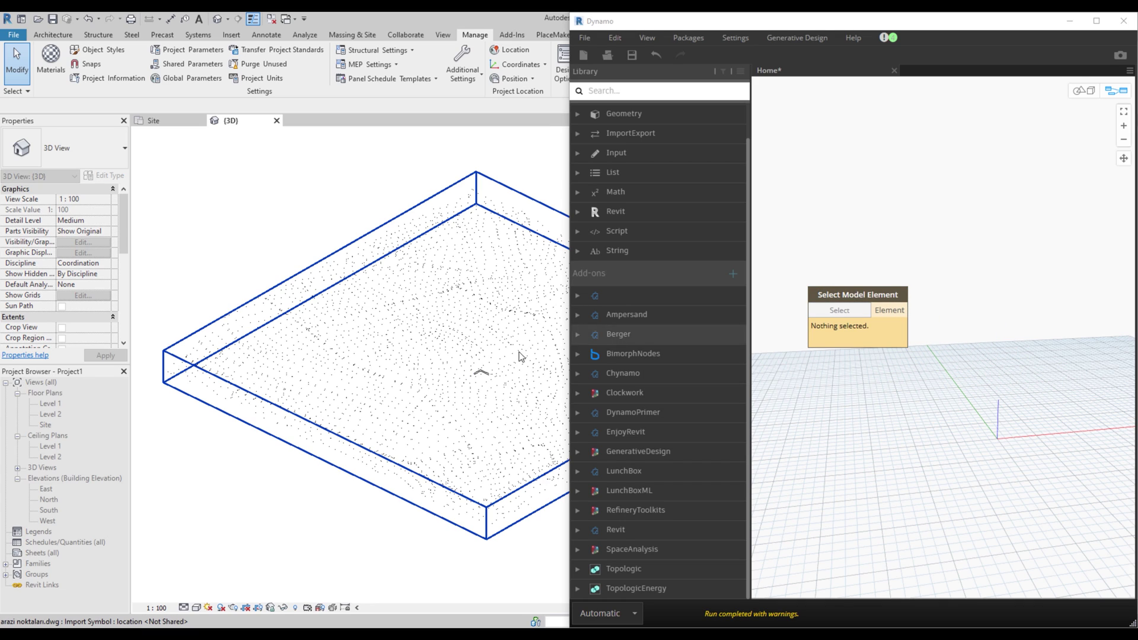
click(456, 347)
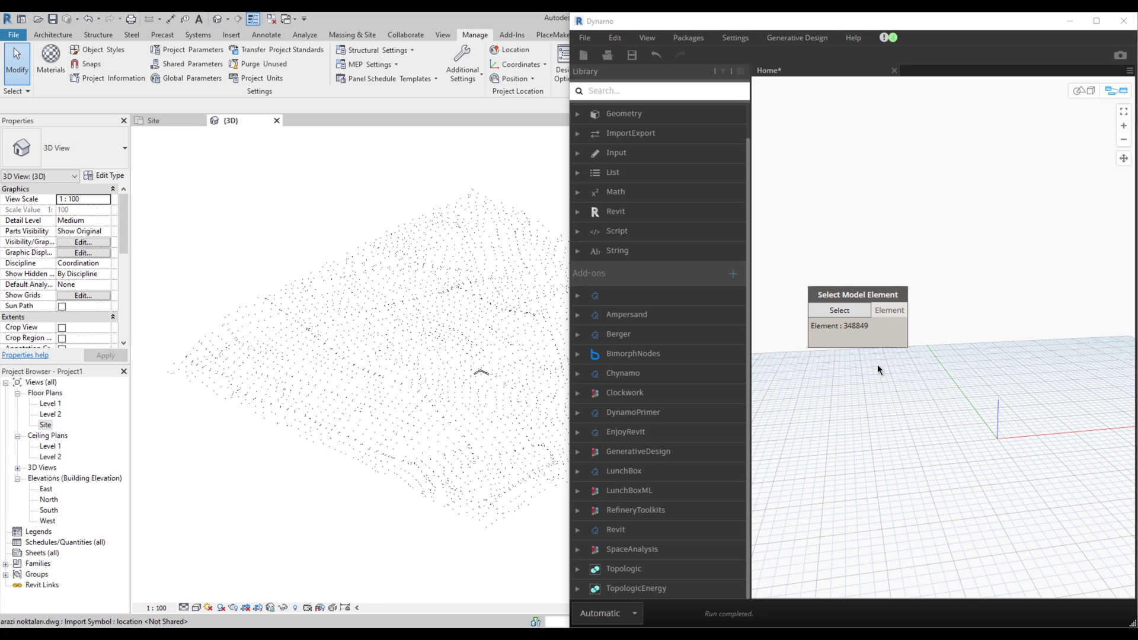
right_click(949, 311)
text(eleme)
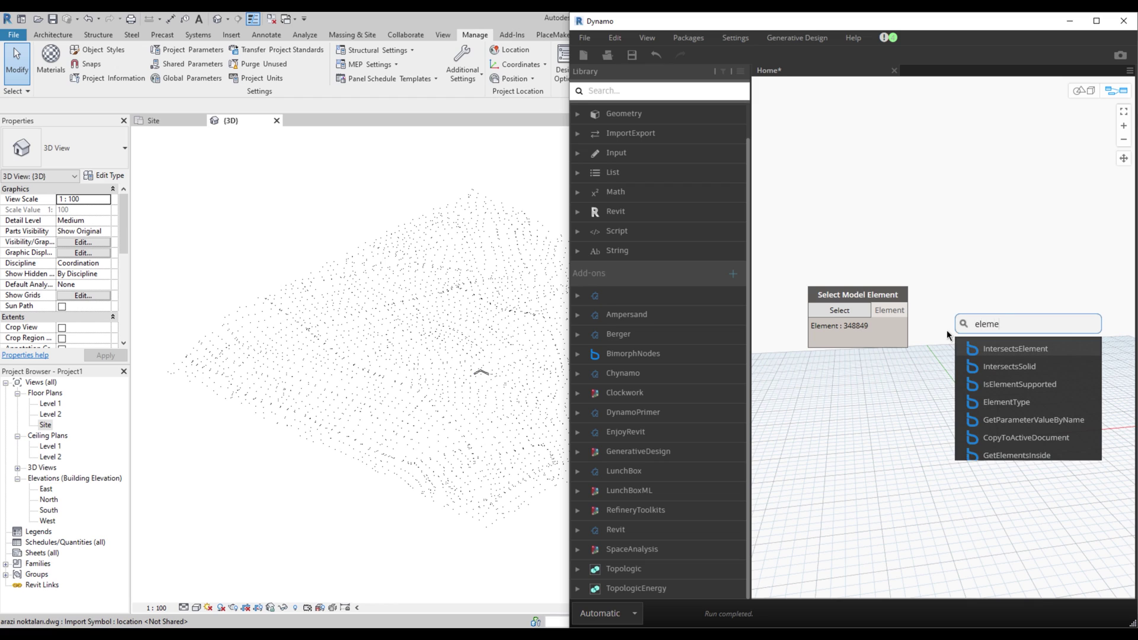
text(nt ge)
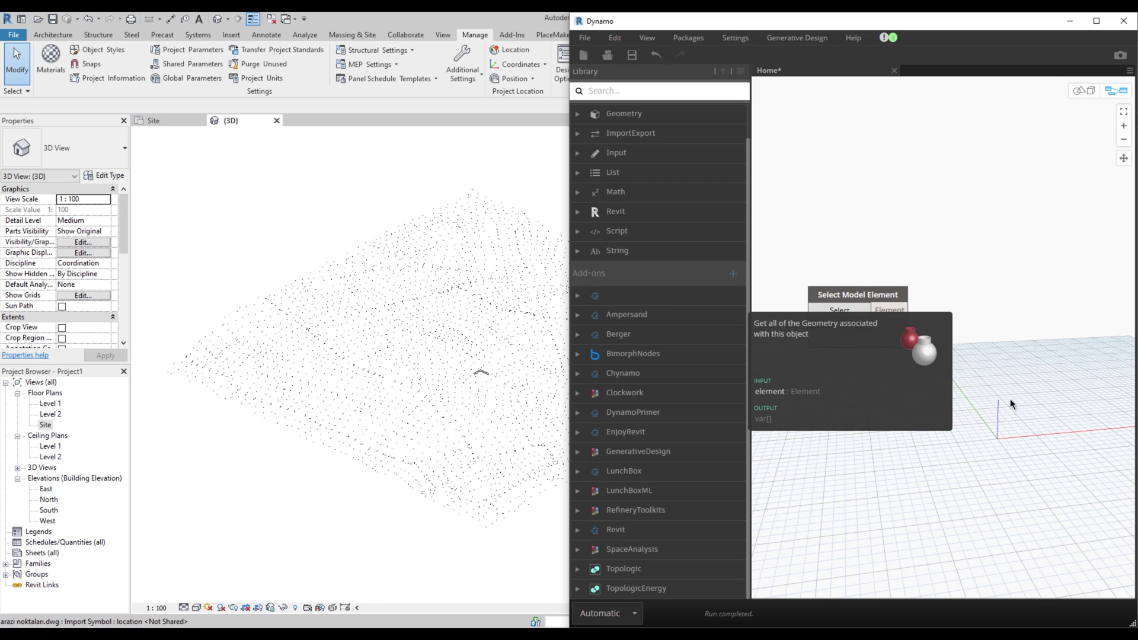
Add an Element.Geometry node fed by the selected DWG element.
click(1002, 402)
drag(951, 290, 964, 297)
drag(889, 310, 972, 317)
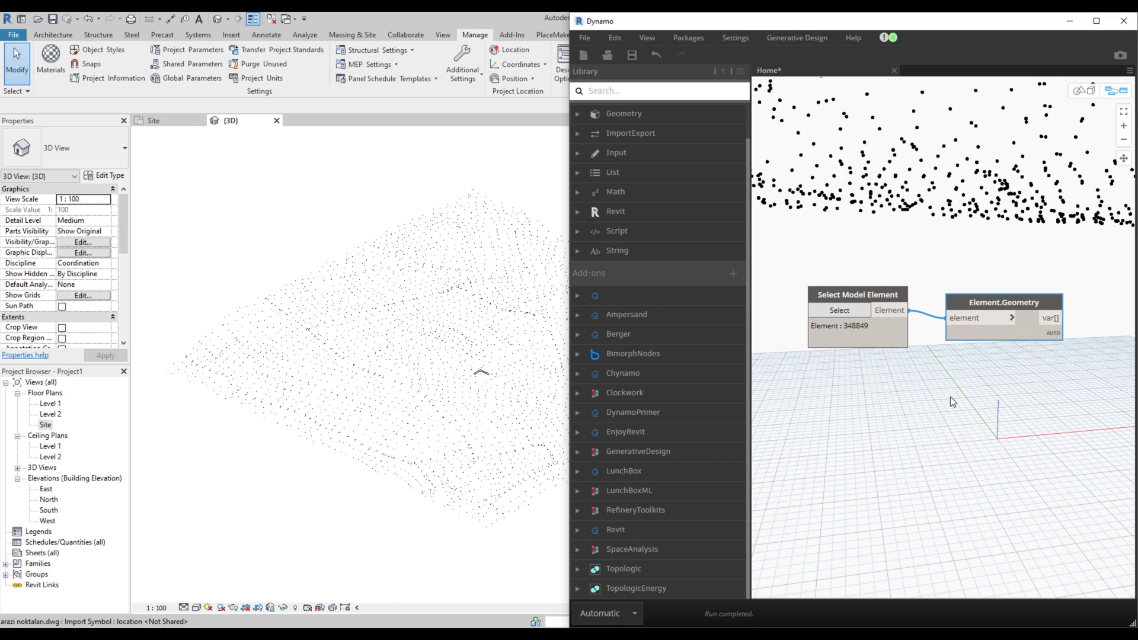
Inspect the 4250-point cloud in full-screen background 3D preview, then return to the graph.
click(1095, 21)
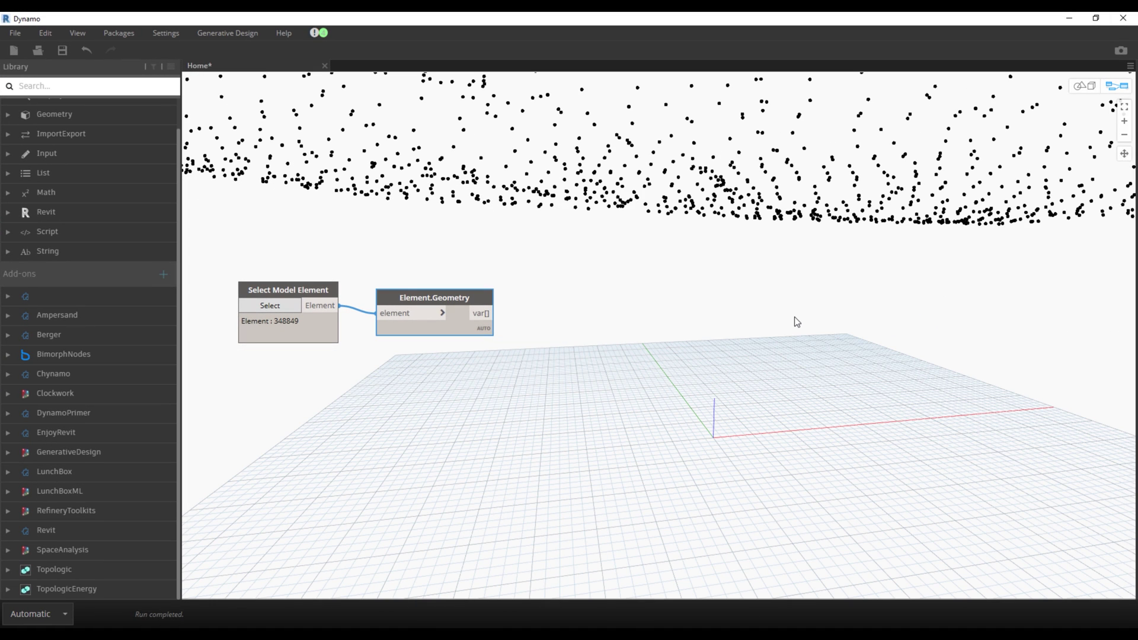
scroll(261, 302, up, 5)
scroll(320, 278, down, 4)
click(1117, 86)
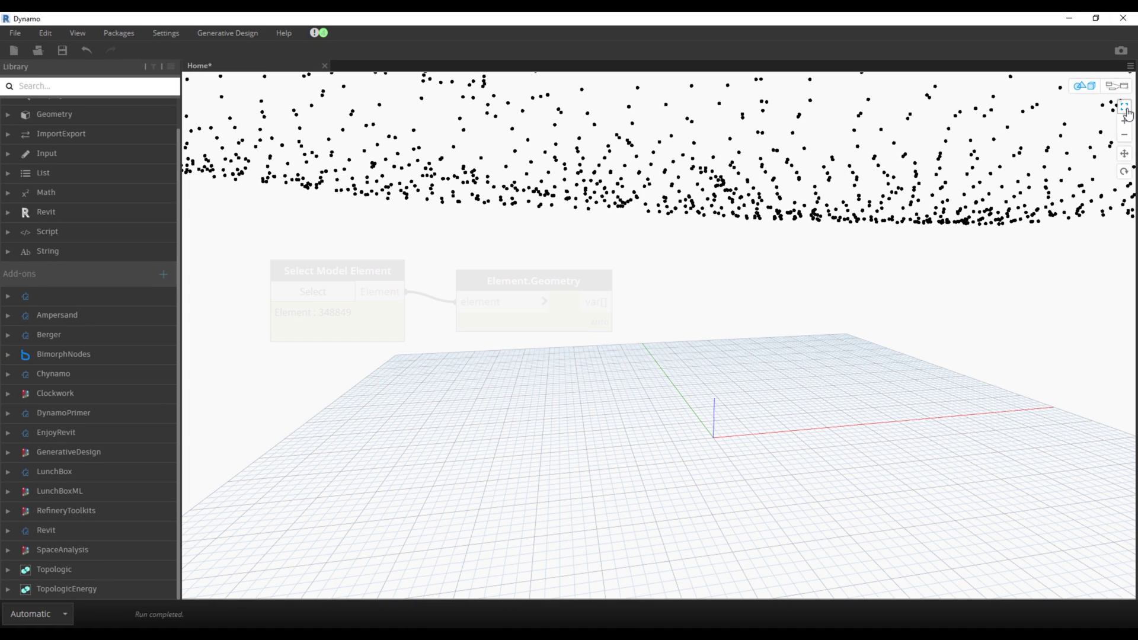
click(1125, 107)
scroll(735, 326, up, 5)
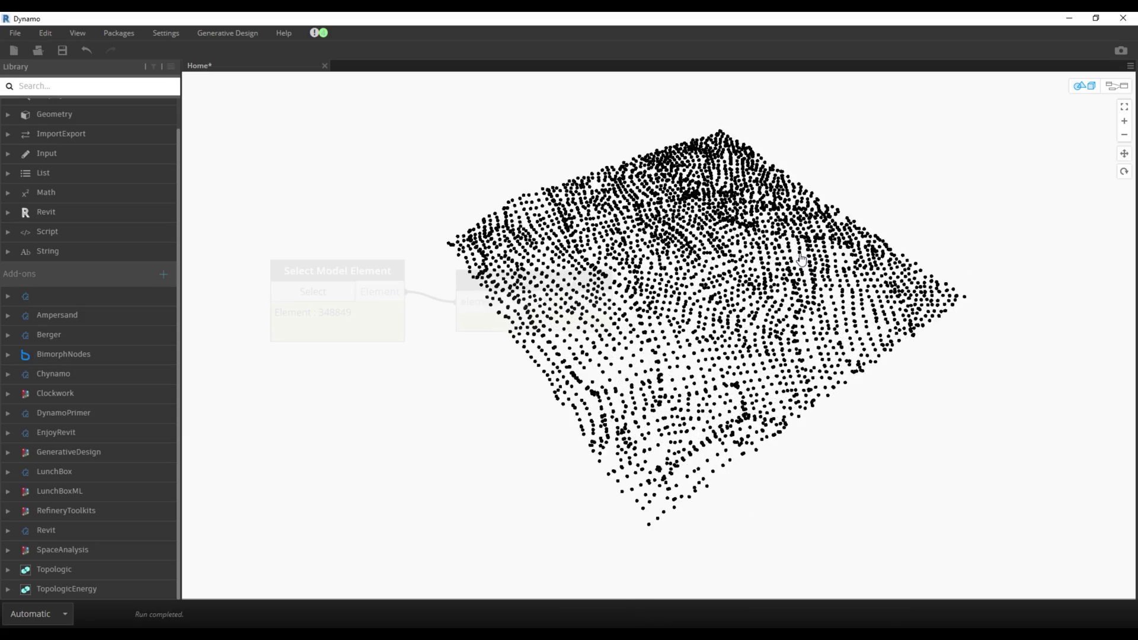
mouse_move(800, 256)
right_down()
mouse_move(768, 191)
mouse_move(842, 240)
right_up()
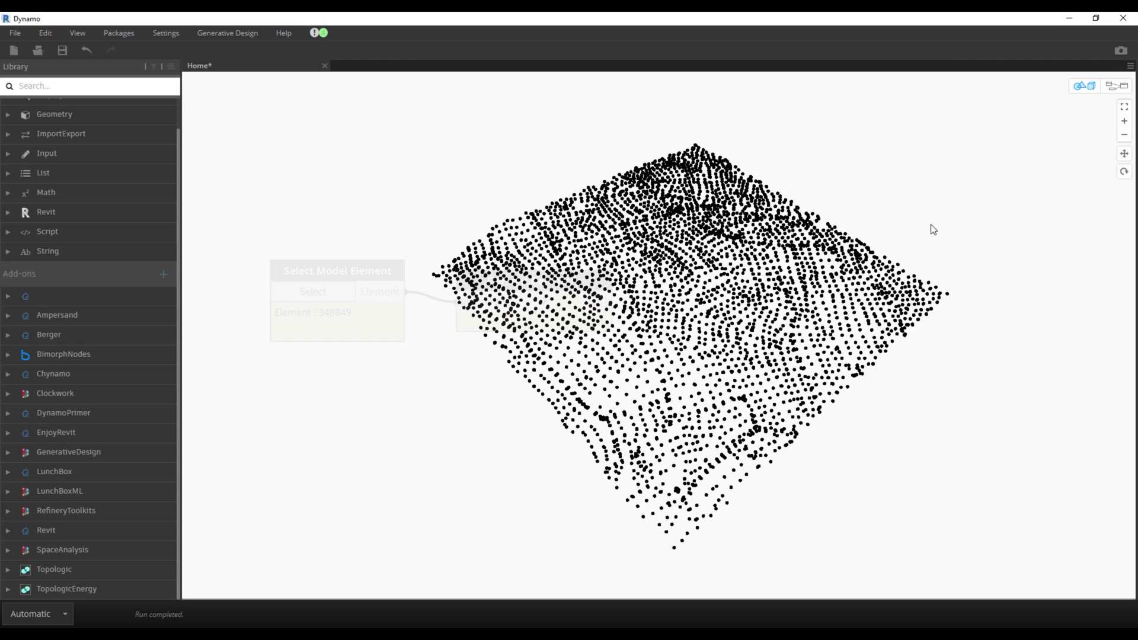
click(1113, 87)
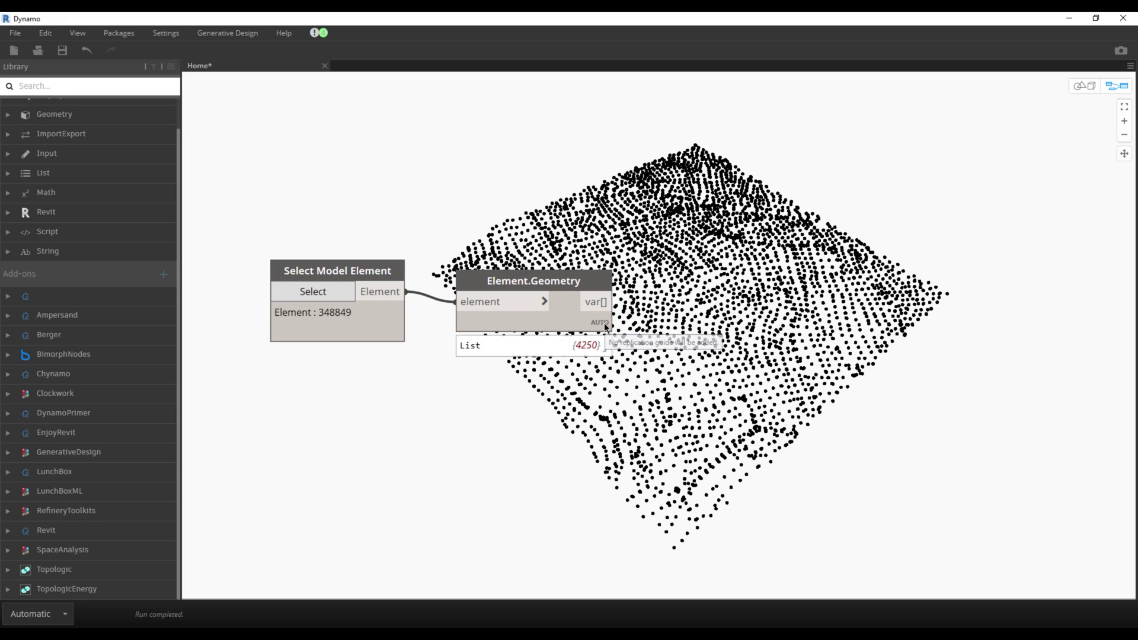
Browse Element.Geometry's preview list of 4250 points with their X, Y, Z coordinates.
mouse_move(530, 345)
click(601, 345)
scroll(693, 307, down, 2)
middle_drag(692, 307, 543, 316)
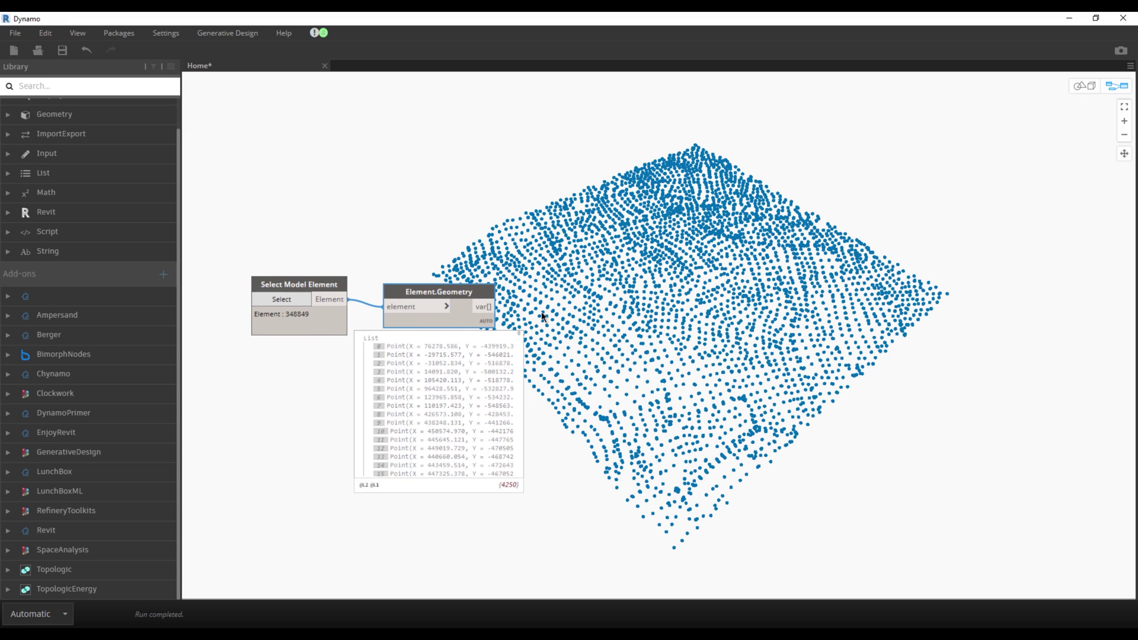
scroll(489, 373, down, 2)
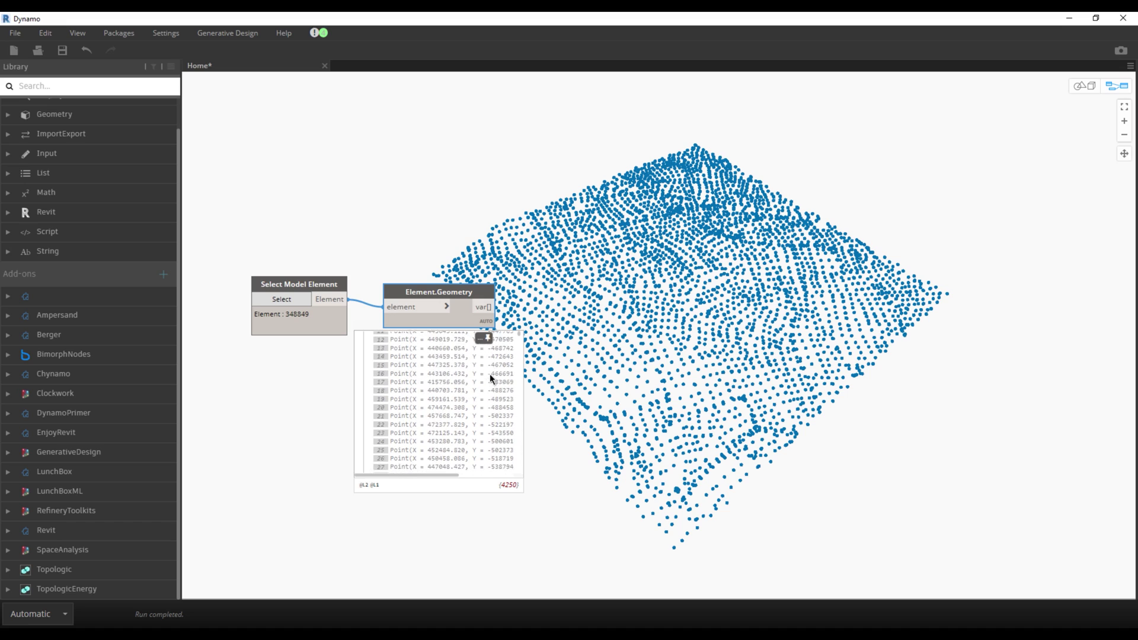
scroll(495, 379, up, 2)
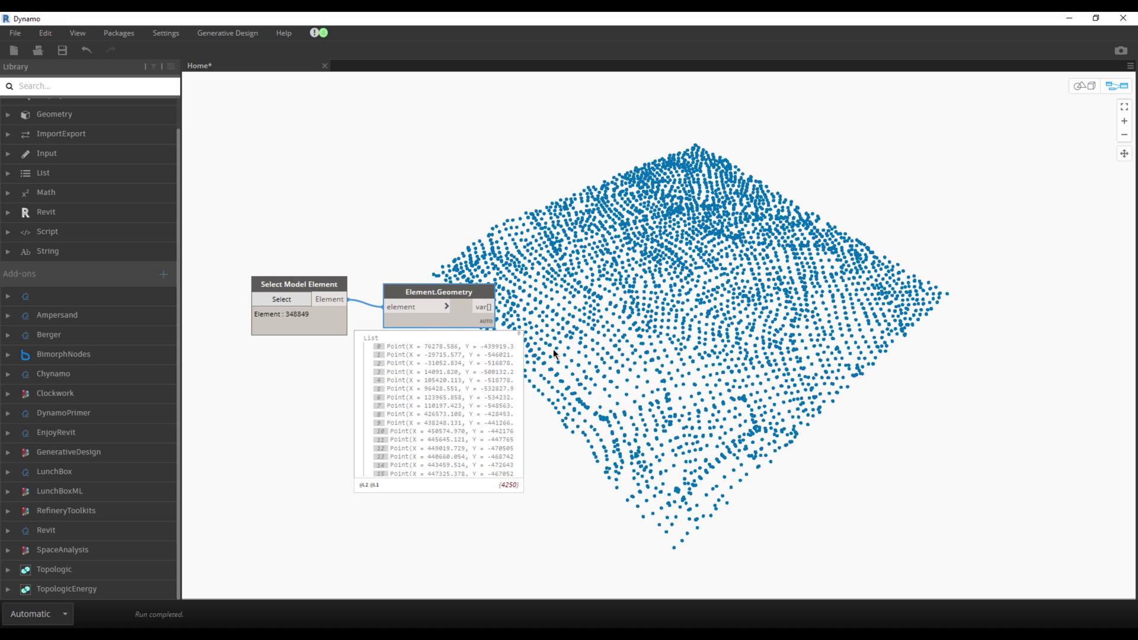
click(425, 467)
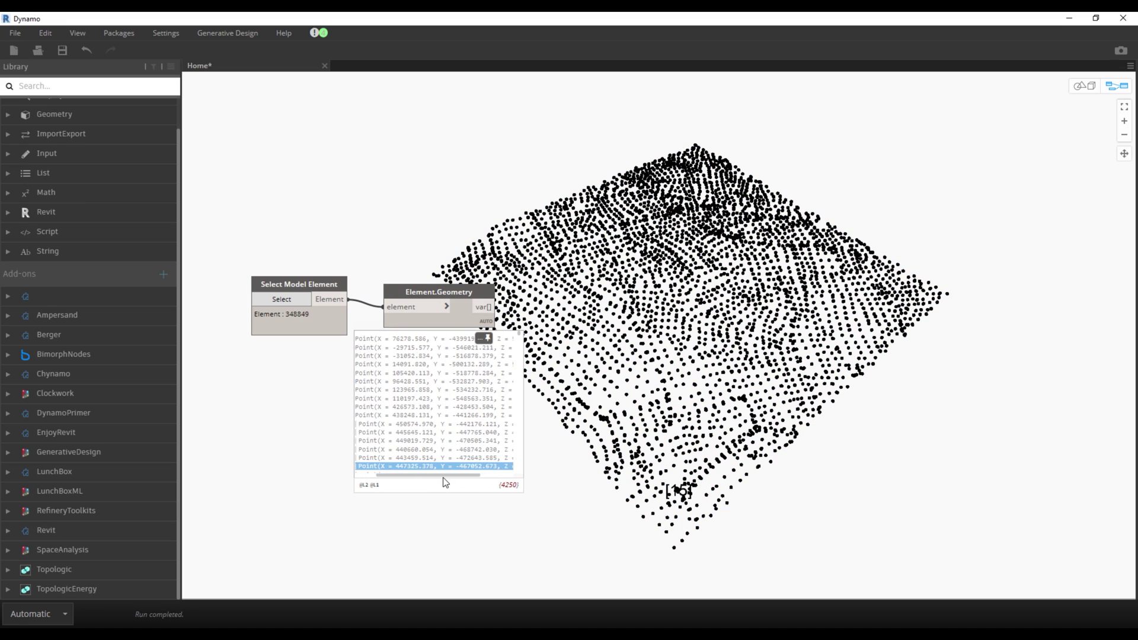
drag(457, 474, 409, 475)
mouse_move(520, 338)
mouse_down()
mouse_move(536, 480)
mouse_move(539, 373)
mouse_up()
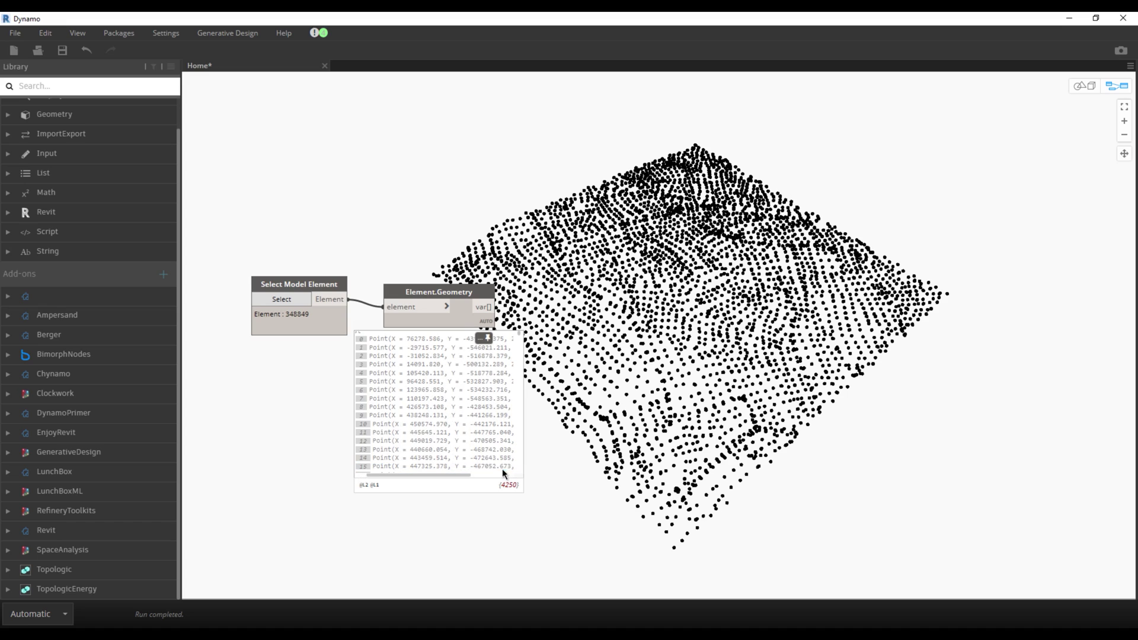
Add Topography.ByPoints, feed it the points, read the duplicate-XY warning, then disconnect it.
right_click(626, 326)
text(topography)
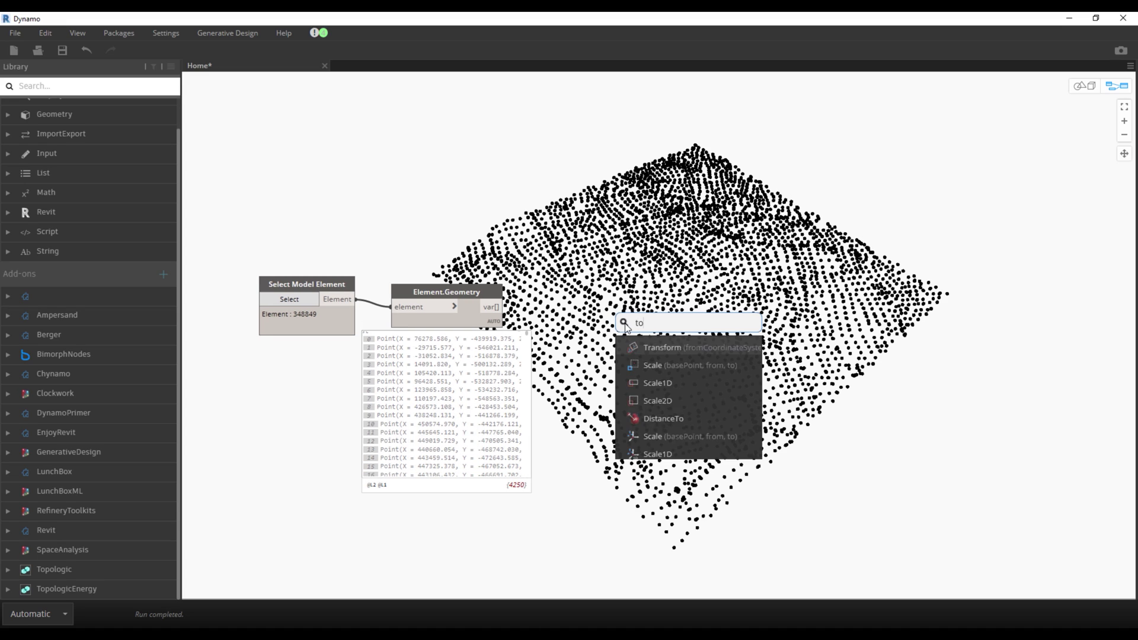
click(664, 343)
drag(585, 291, 597, 295)
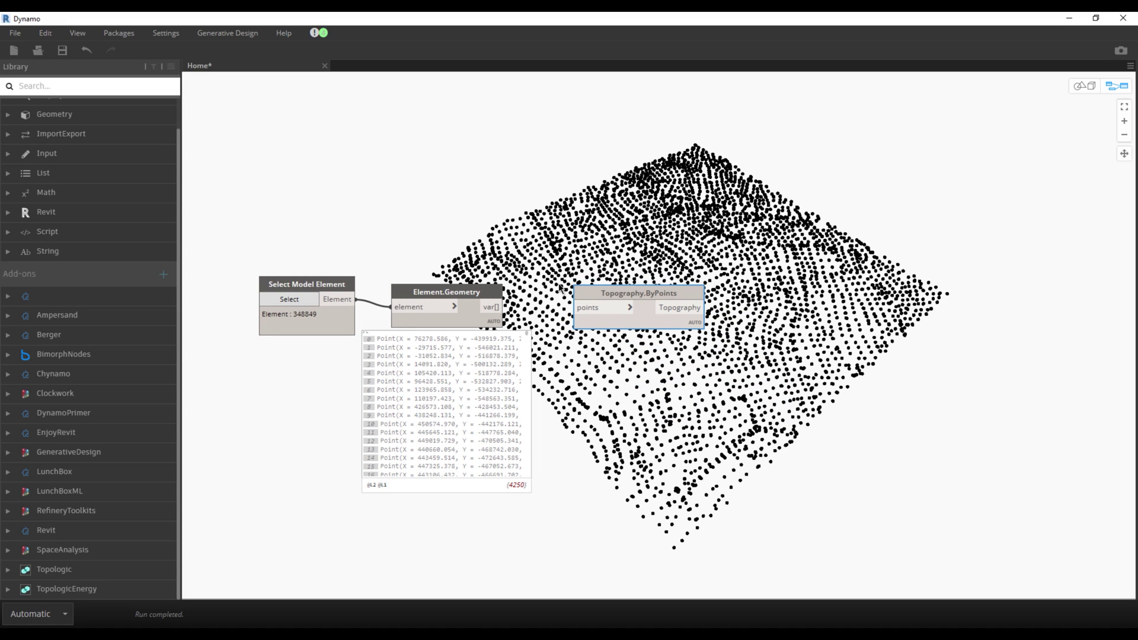
drag(497, 307, 586, 307)
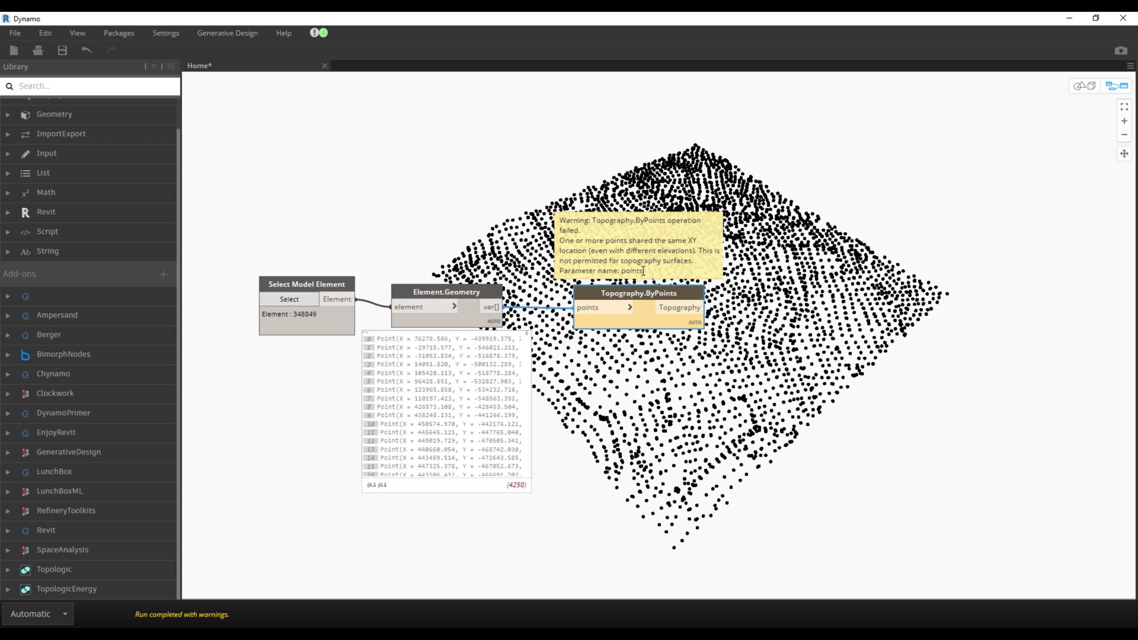
drag(643, 271, 567, 243)
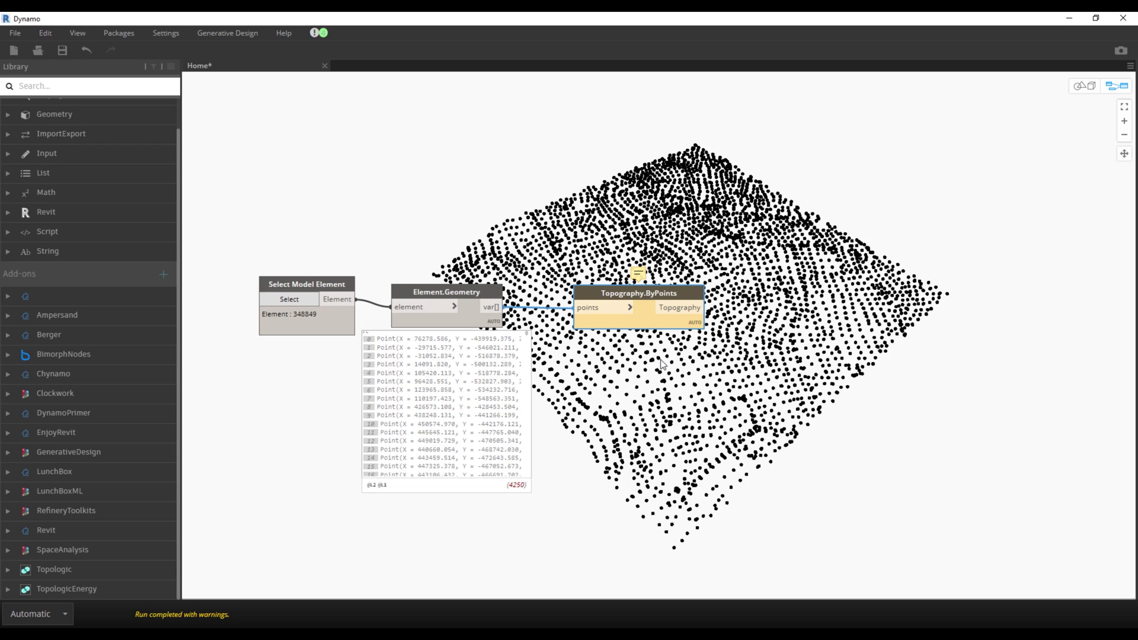
drag(614, 296, 717, 290)
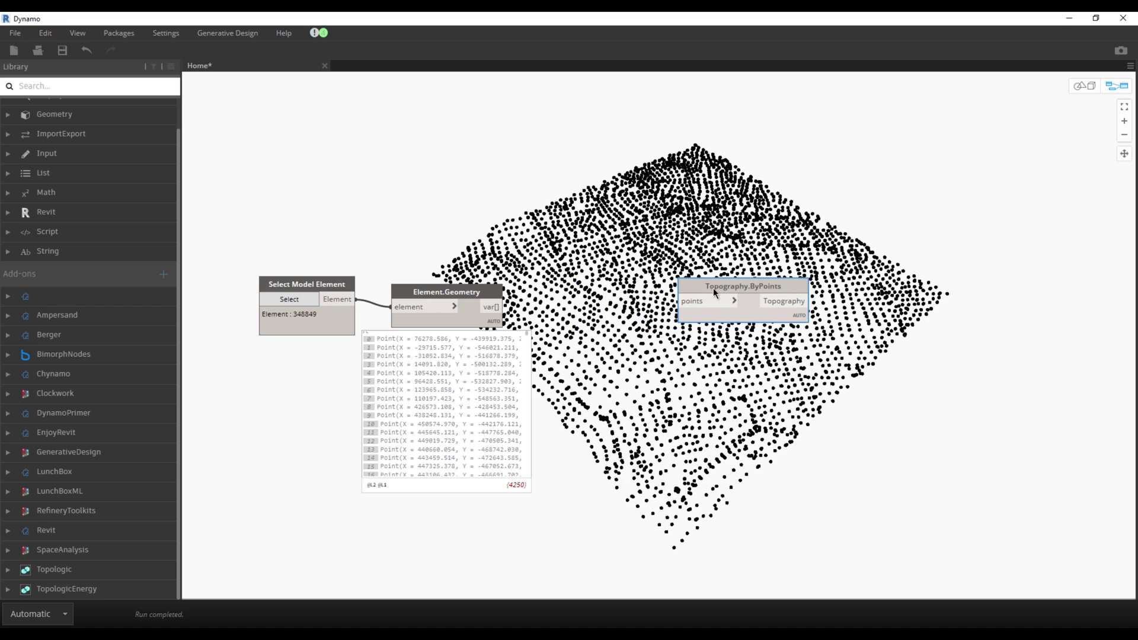
Route Element.Geometry points through List.UniqueItems (4250 to 4247) and tidy the node layout.
right_click(624, 320)
text(list.)
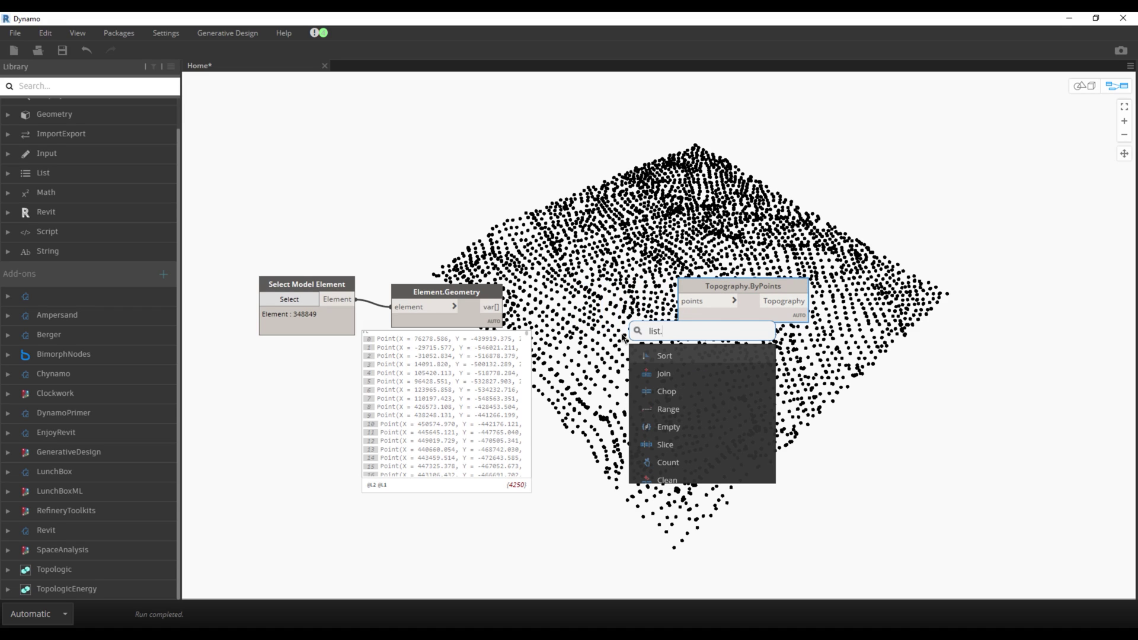
text(uq)
key(Return)
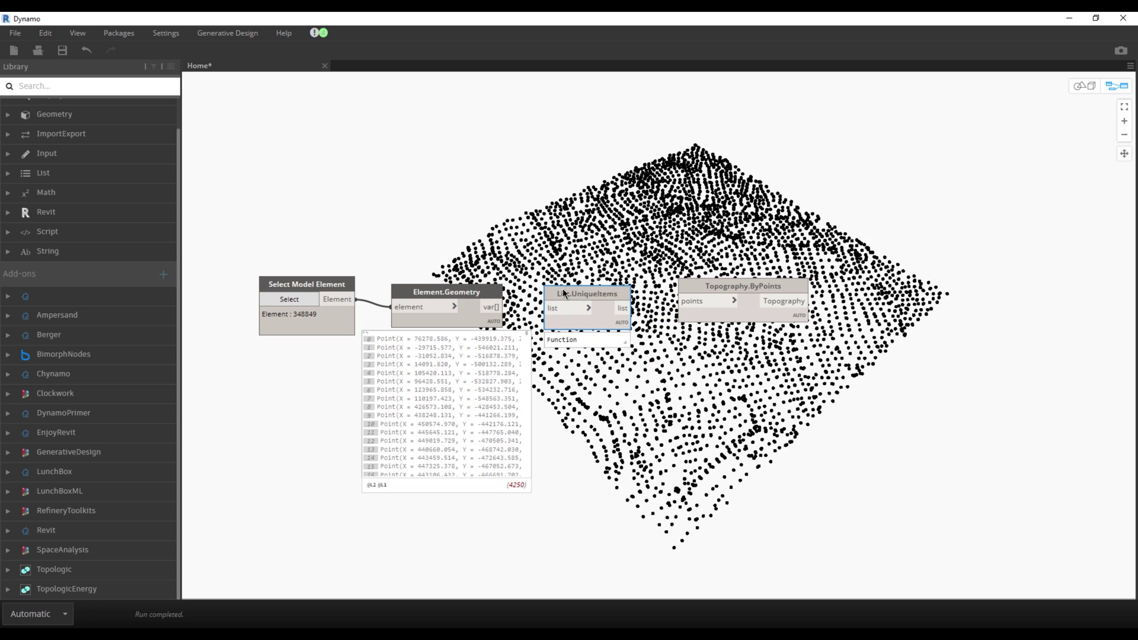
drag(491, 307, 554, 308)
key(ctrl+a)
key(ctrl+l)
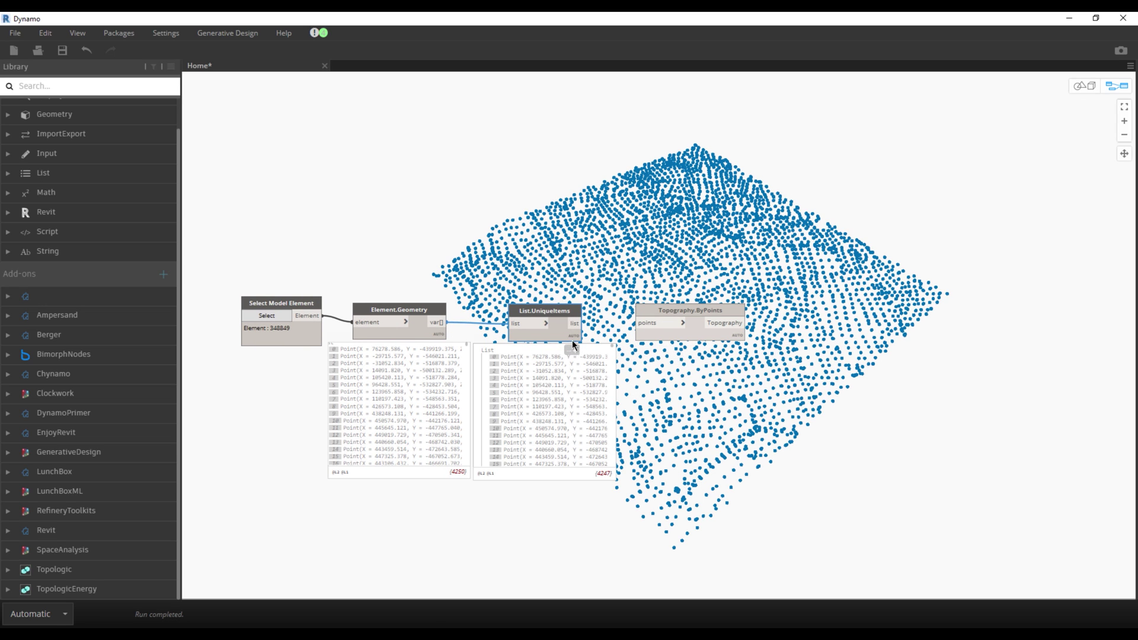
drag(568, 312, 589, 317)
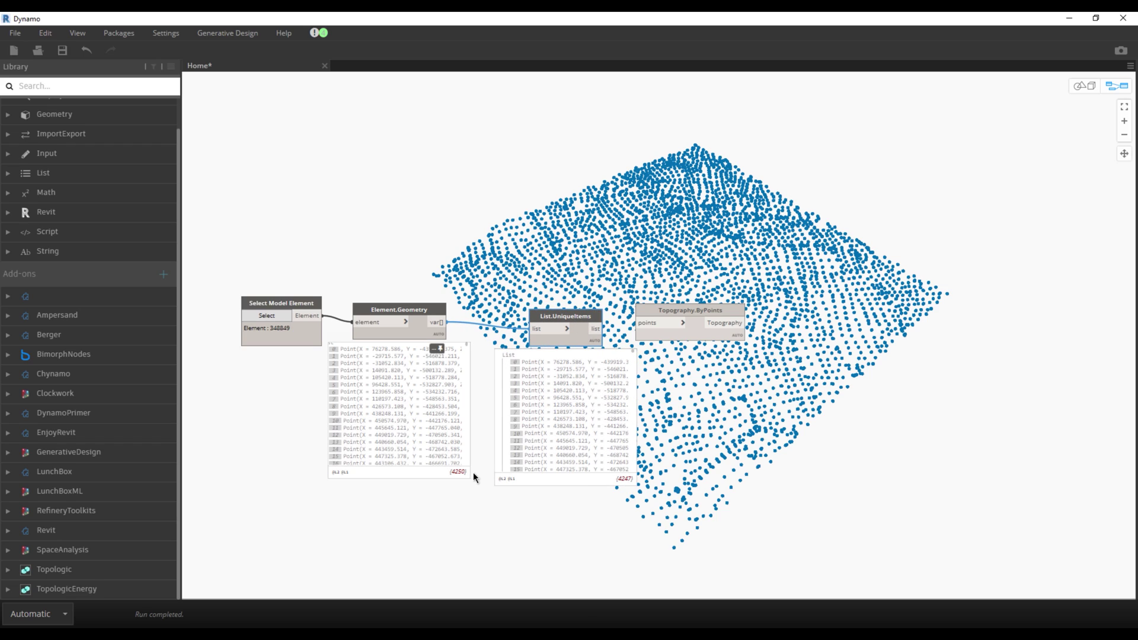
mouse_move(565, 416)
drag(632, 351, 669, 422)
Feed the List.UniqueItems output into Topography.ByPoints to build the surface.
drag(598, 328, 639, 322)
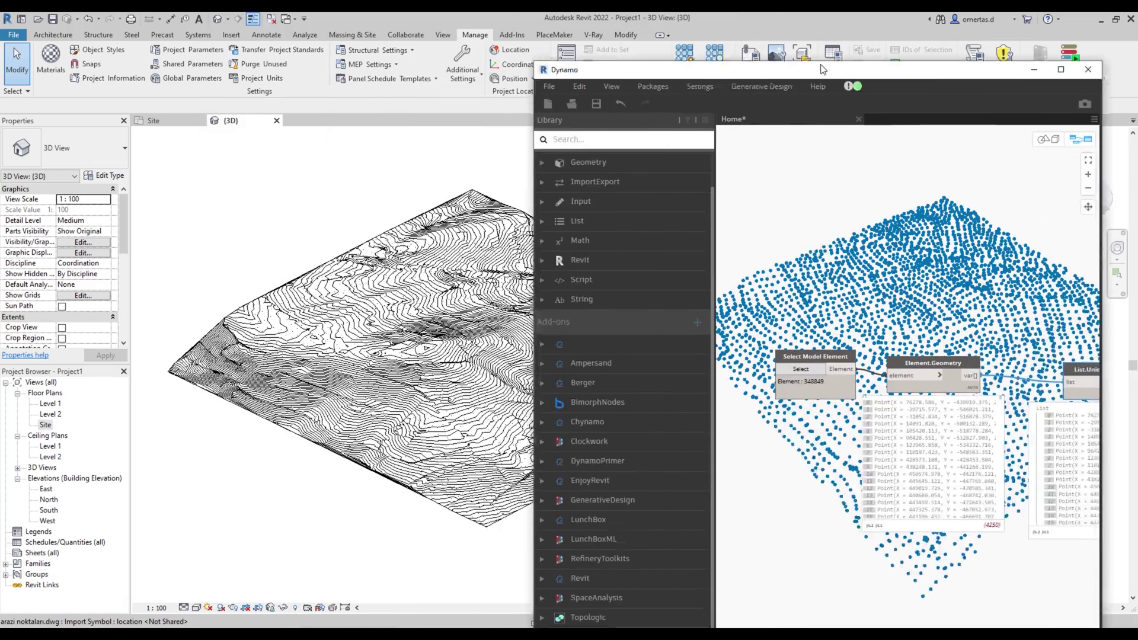
shift+middle_drag(533, 255, 525, 268)
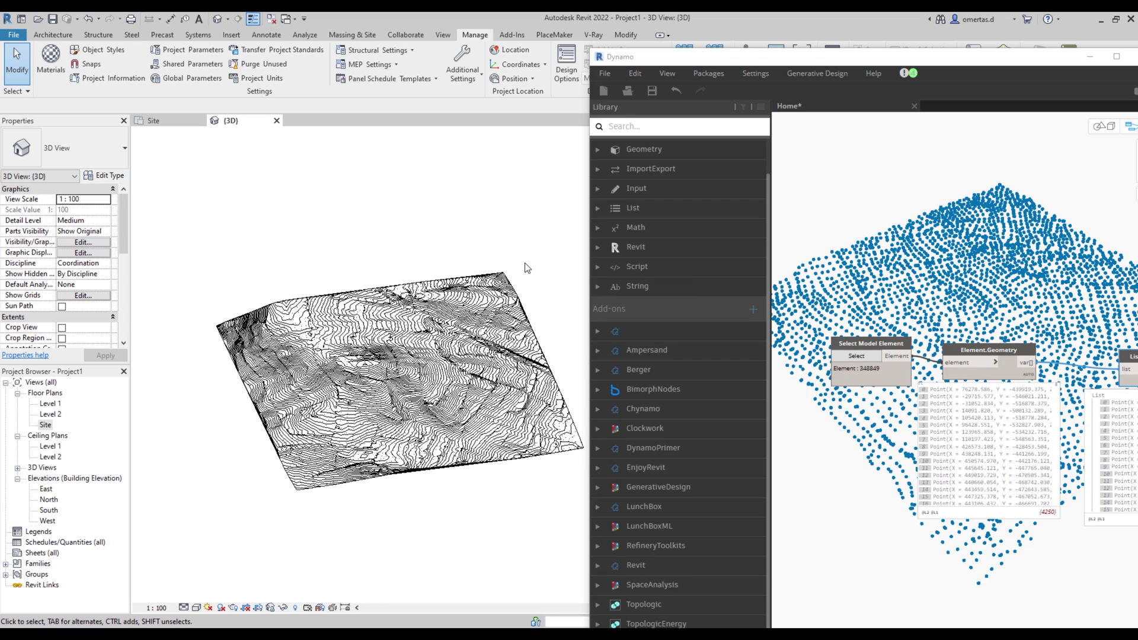
drag(1085, 62, 970, 56)
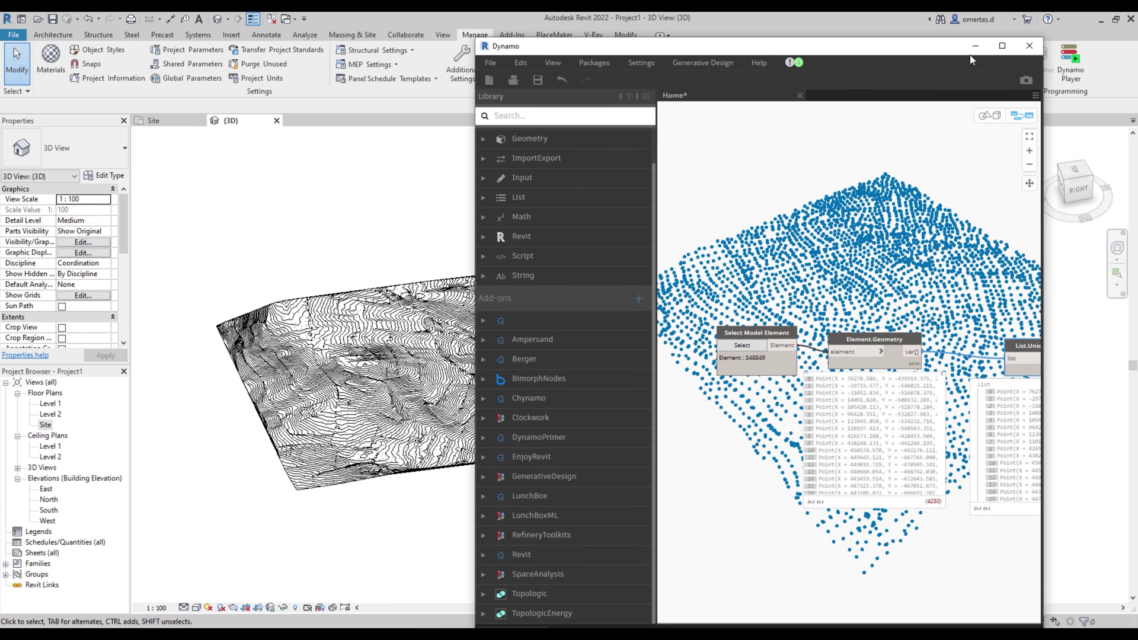
Close Dynamo, answer its save prompt, and orbit Revit's 3D site view.
click(1029, 45)
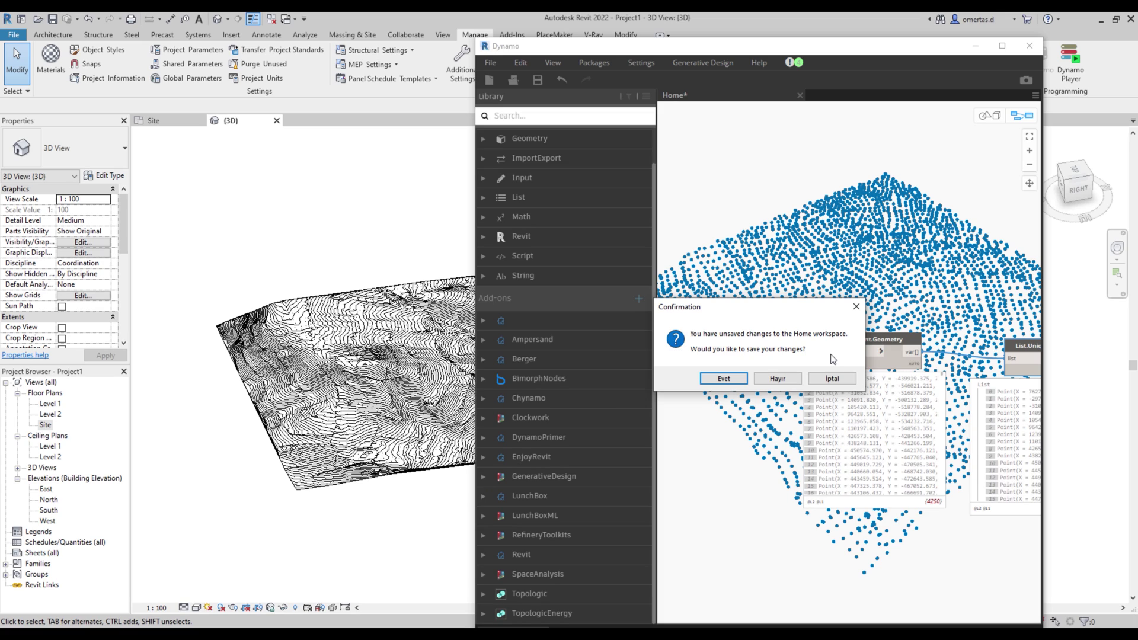
click(777, 378)
shift+middle_drag(694, 421, 851, 391)
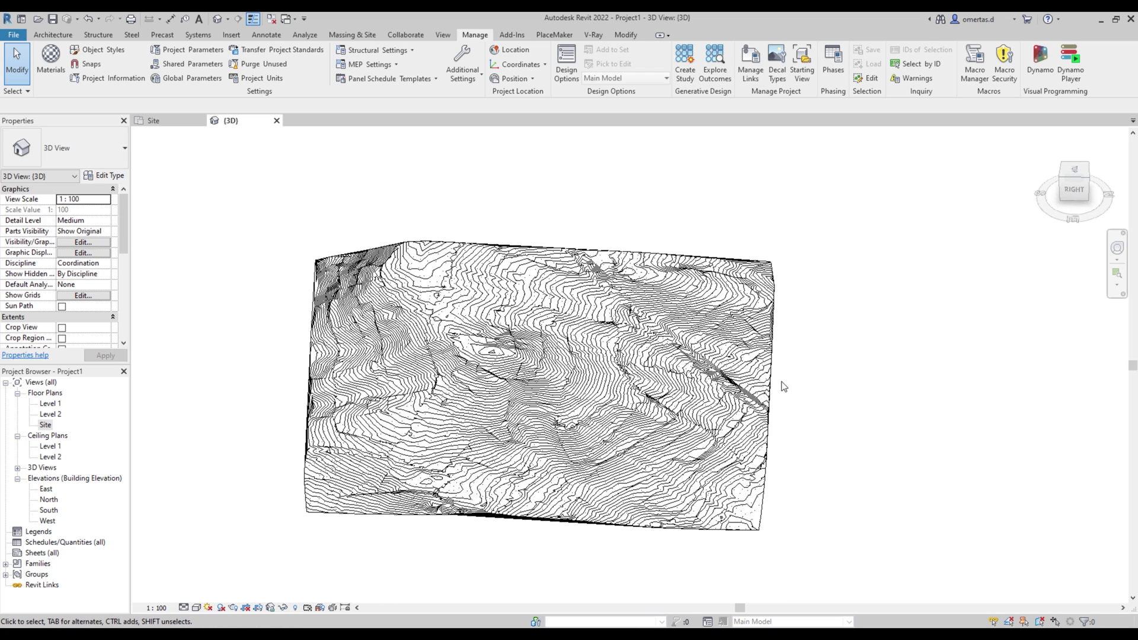
click(540, 380)
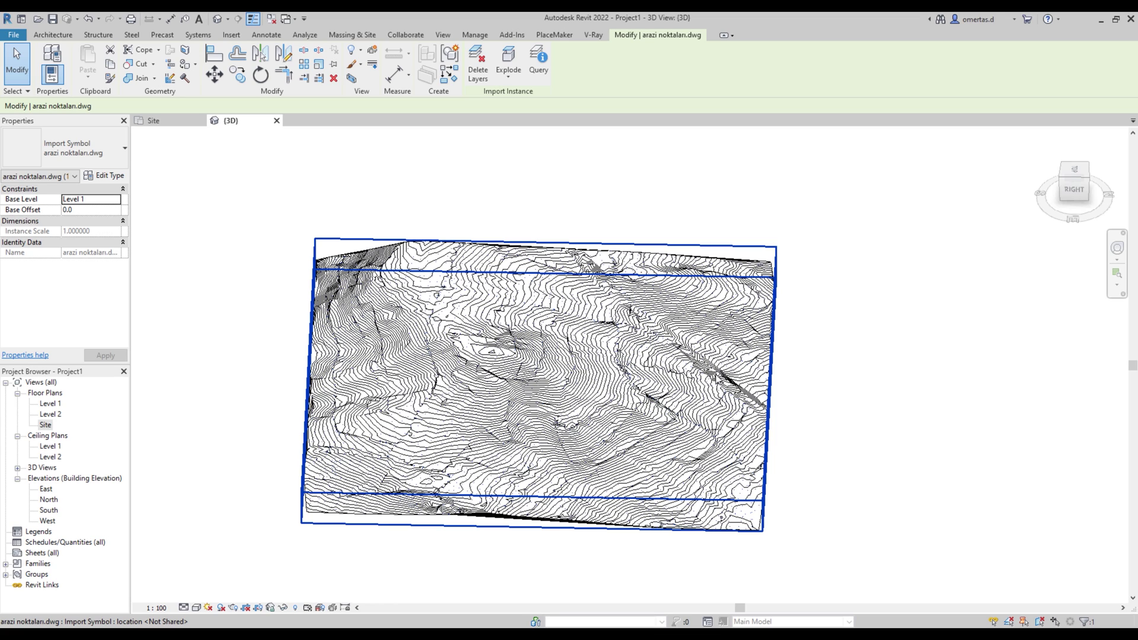
key(Escape)
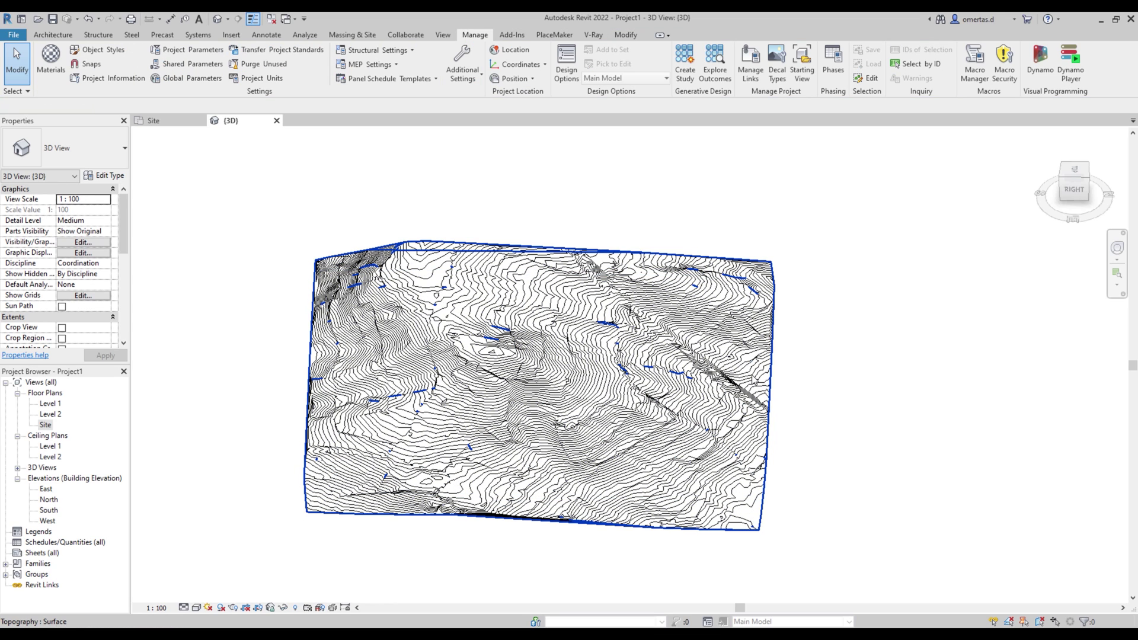
click(699, 358)
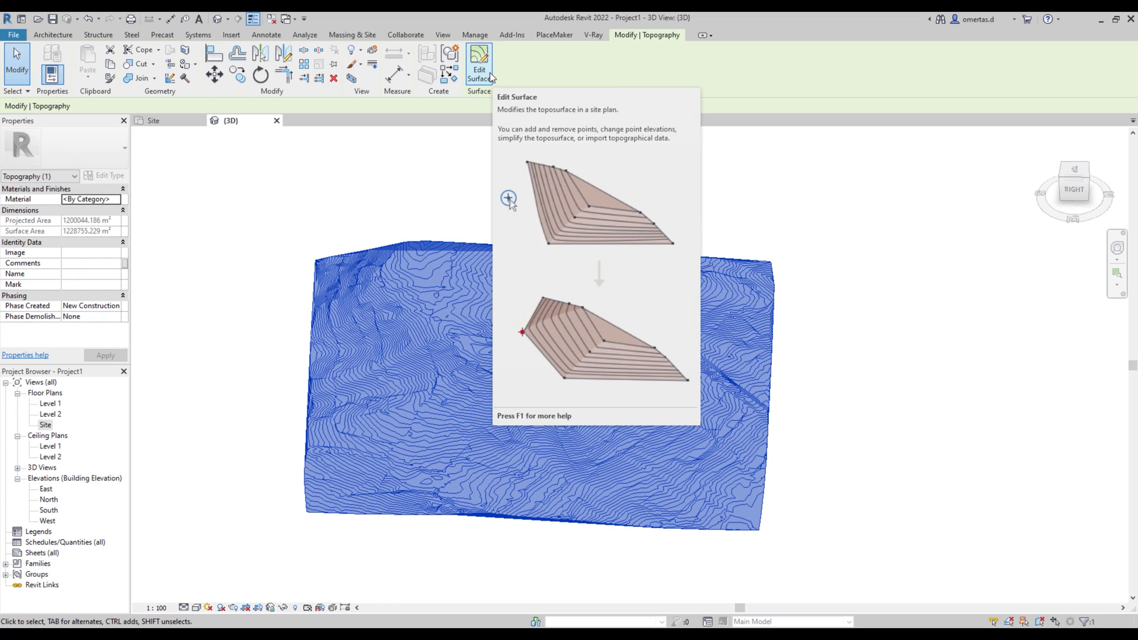
click(654, 214)
mouse_move(654, 214)
shift+middle_down()
mouse_move(483, 203)
mouse_move(415, 308)
shift+middle_up()
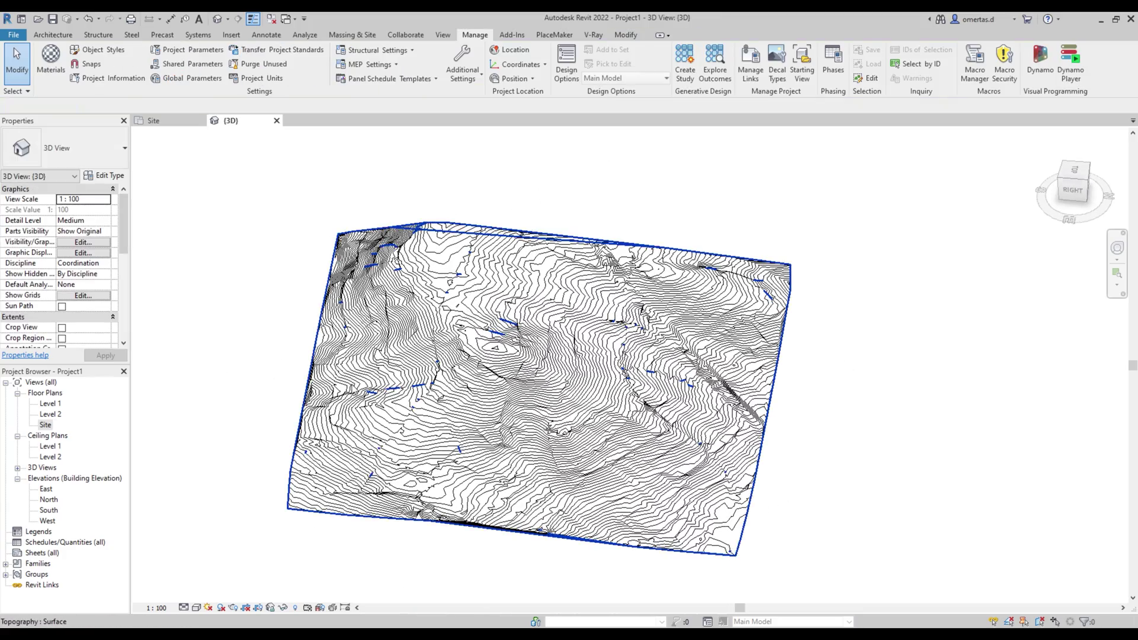